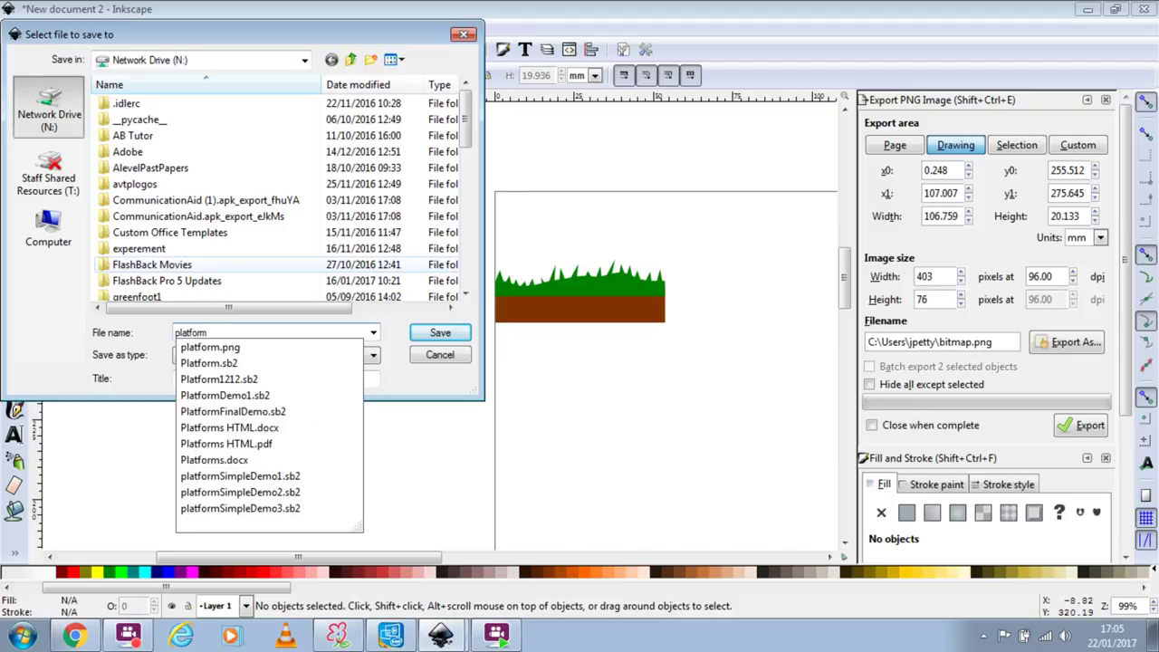
Step: Save the drawing as platform1 on the network drive
text(1)
key(Return)
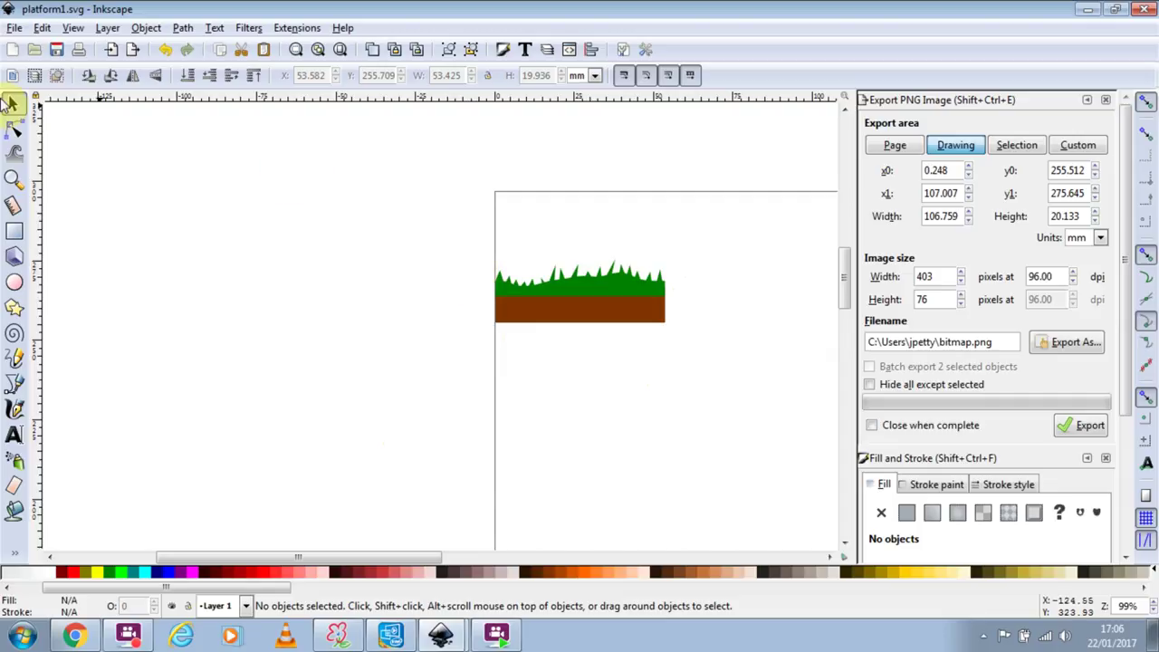
Step: Select both the grass and soil shapes of the platform and open the PNG image export for them
click(440, 187)
drag(440, 186, 784, 480)
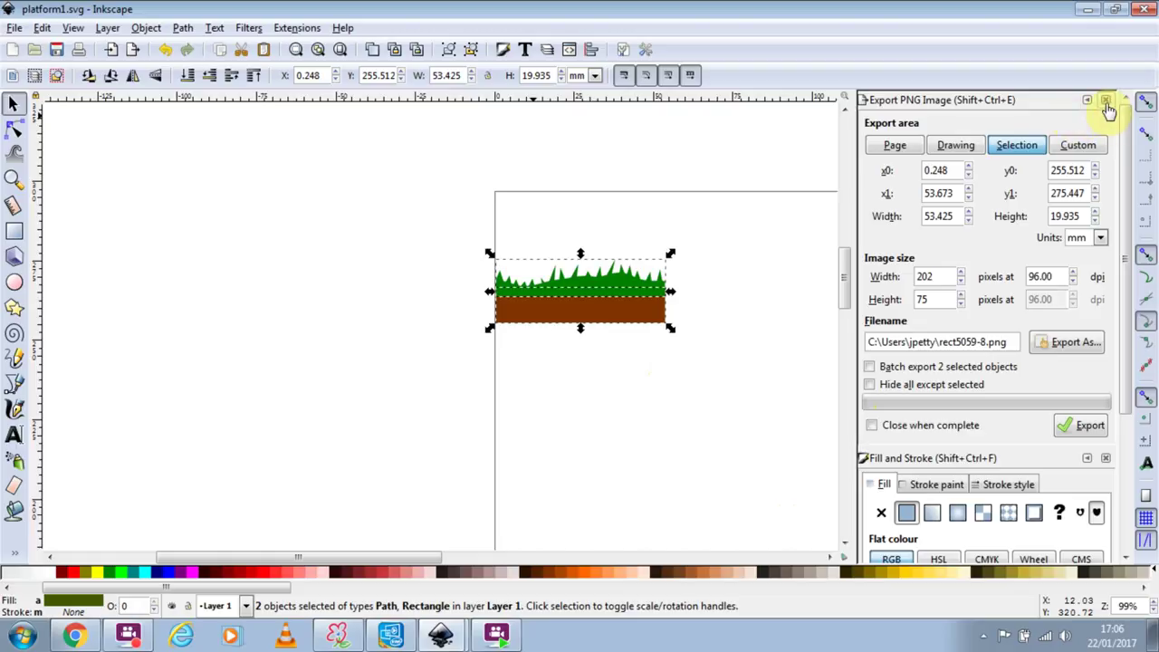
click(14, 28)
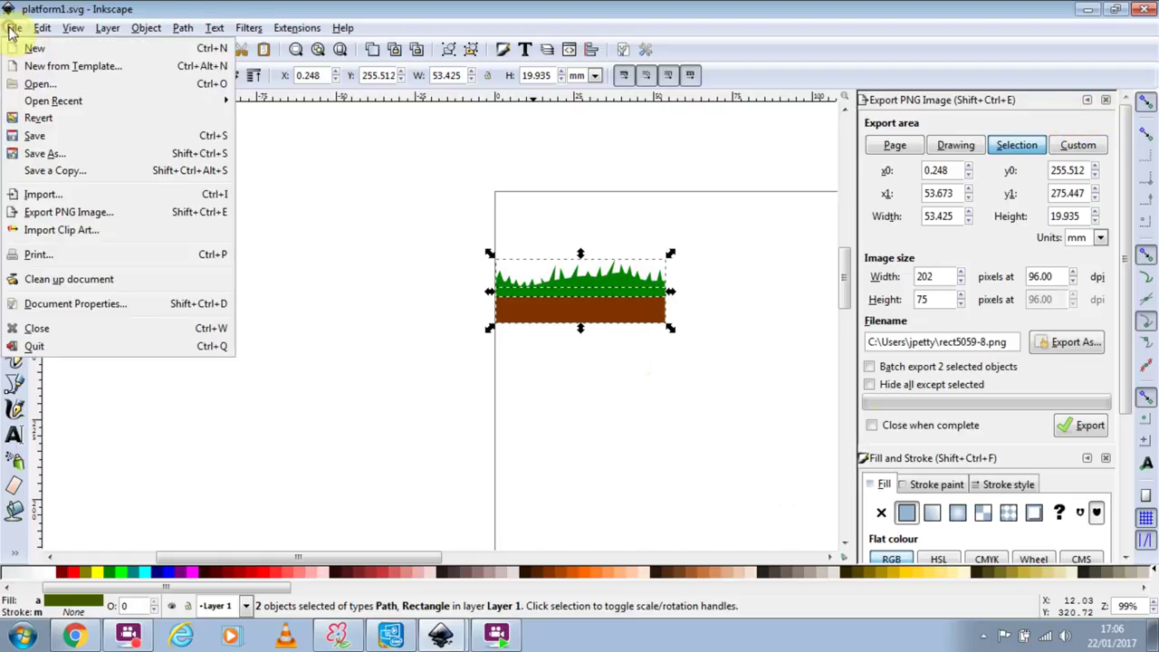
click(108, 214)
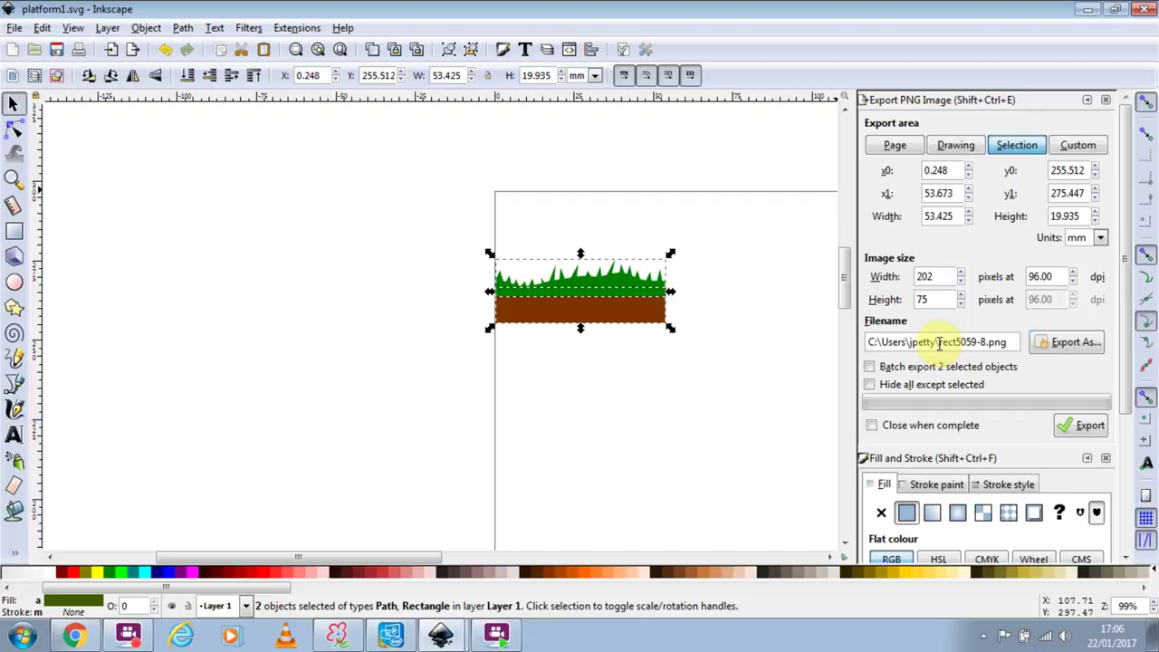
Step: Set the Documents library as the destination folder of the PNG export
drag(938, 342, 1030, 352)
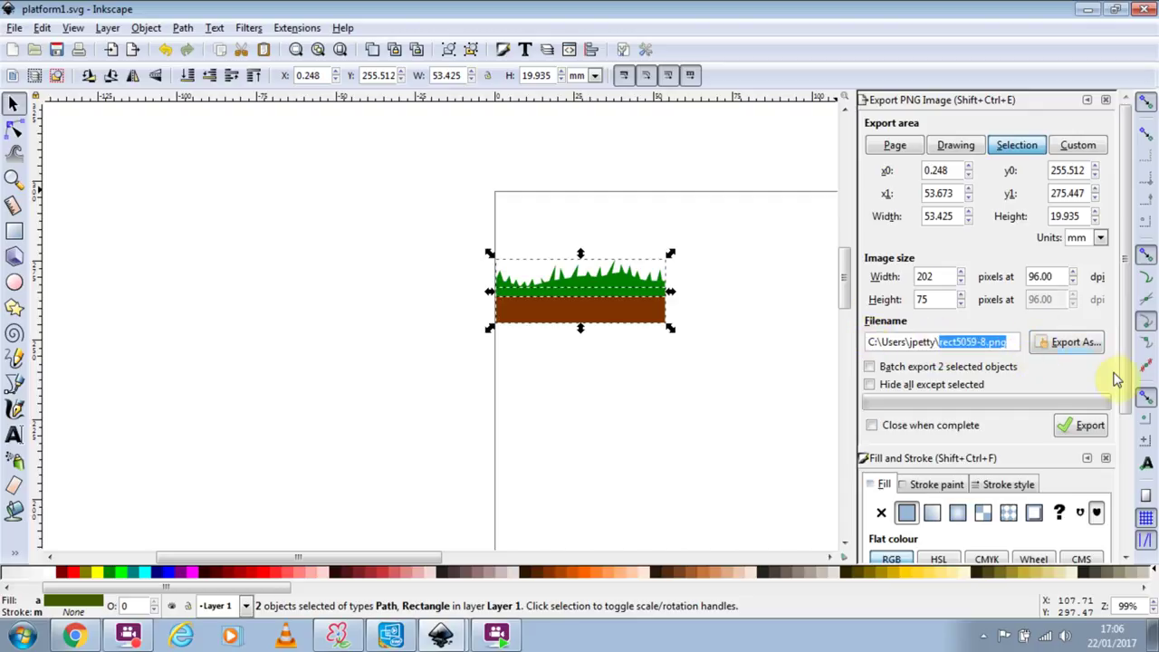
click(1088, 346)
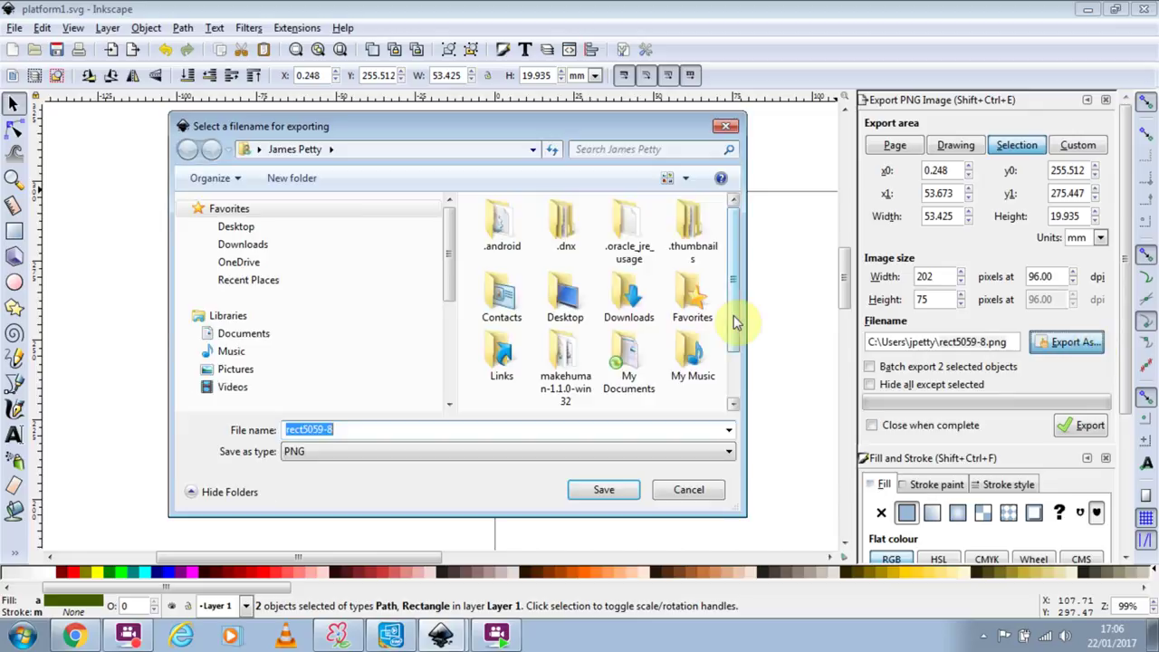
click(276, 335)
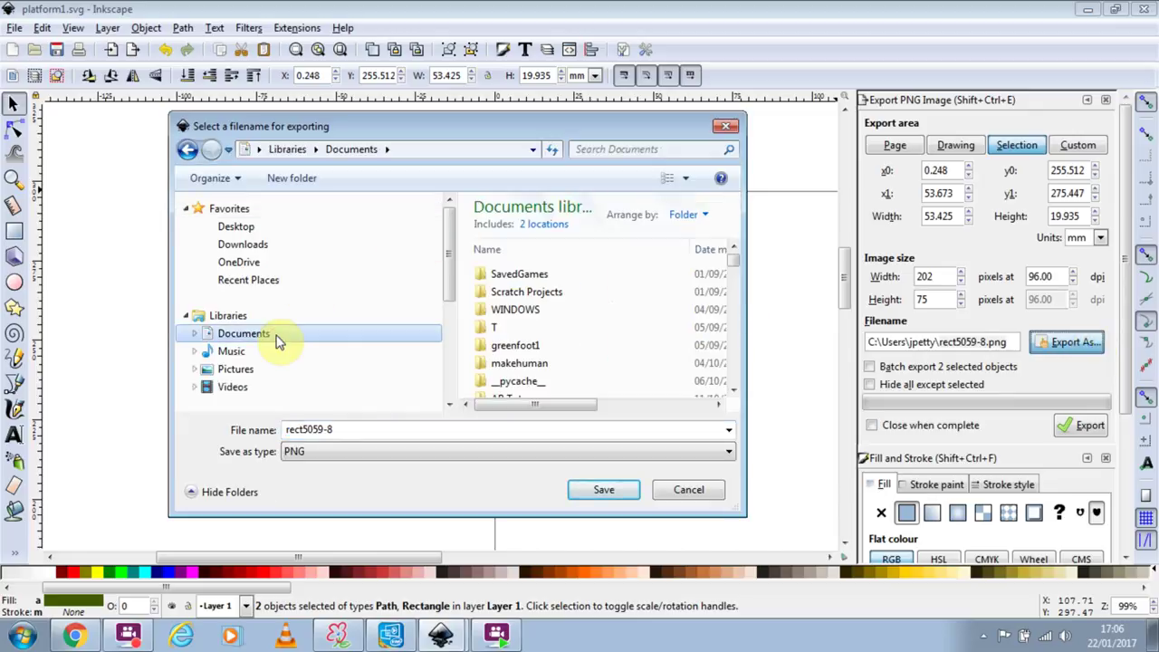
click(603, 490)
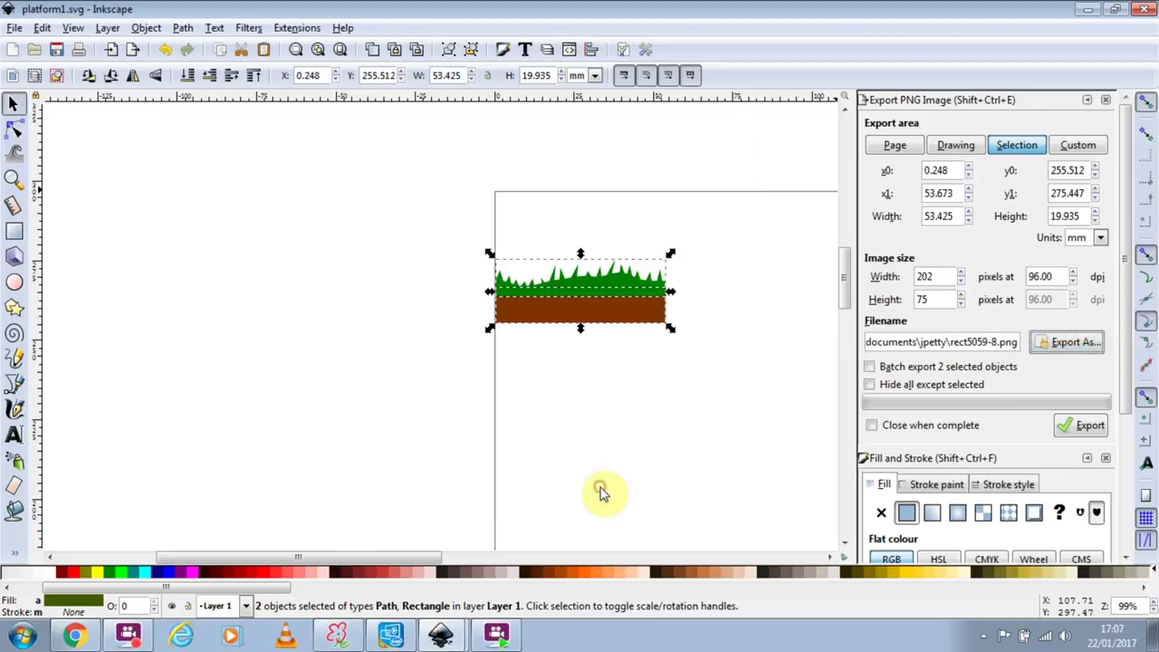
Step: Replace the default file name at the end of the export path with platform
click(944, 341)
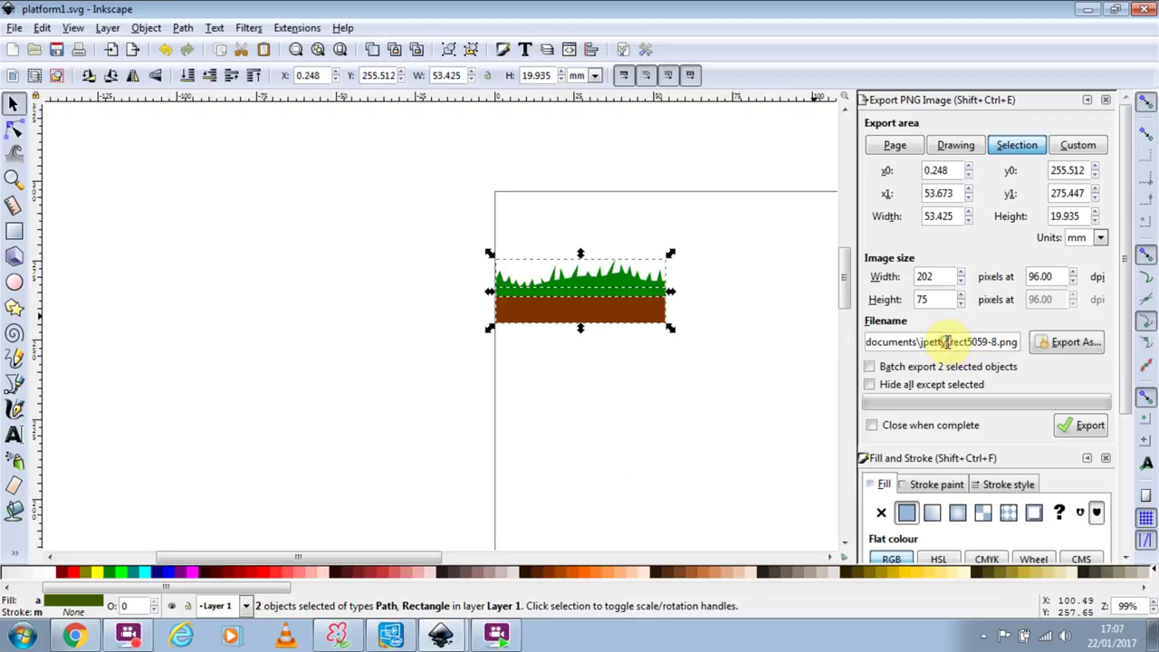
drag(944, 341, 818, 323)
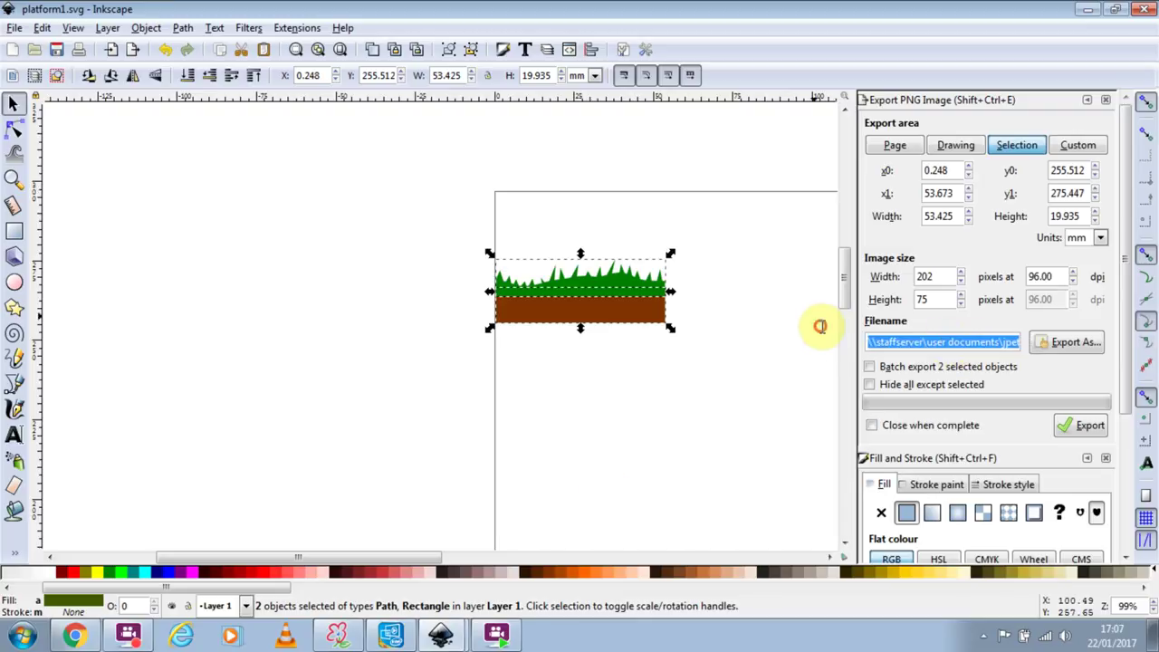
click(1010, 337)
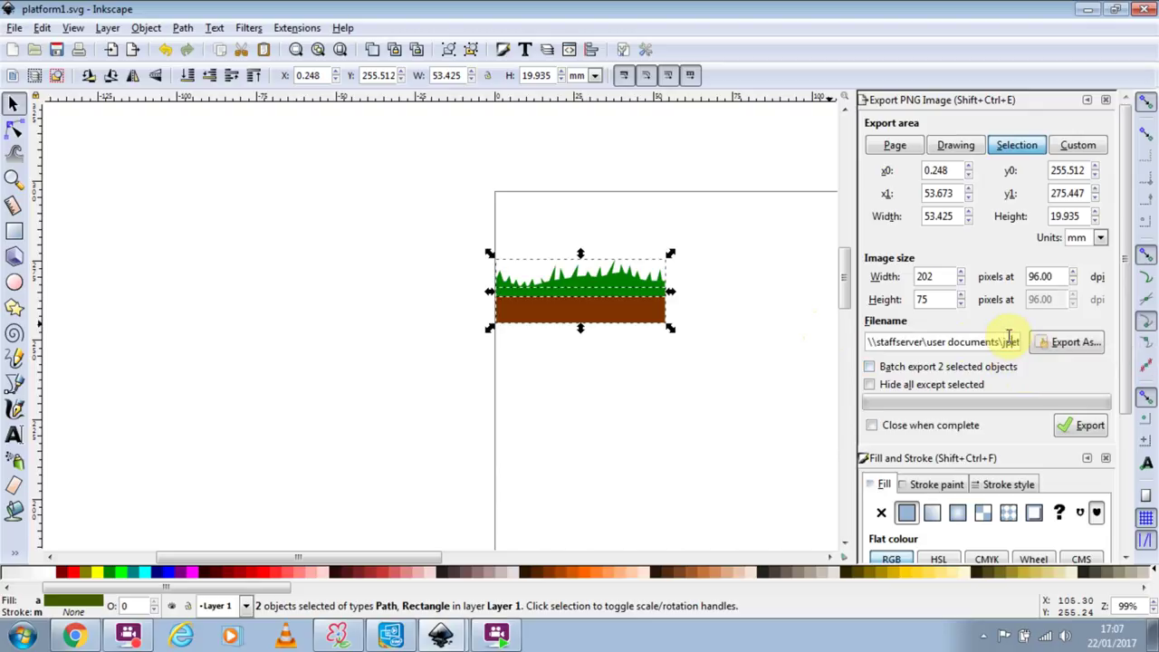
key(Right)
key(Right)
key(Right)
key(Right)
key(Right)
key(Right)
key(Right)
key(Right)
key(Right)
key(Right)
key(Right)
key(Right)
key(Right)
key(Right)
key(Right)
key(Right)
key(Right)
key(Right)
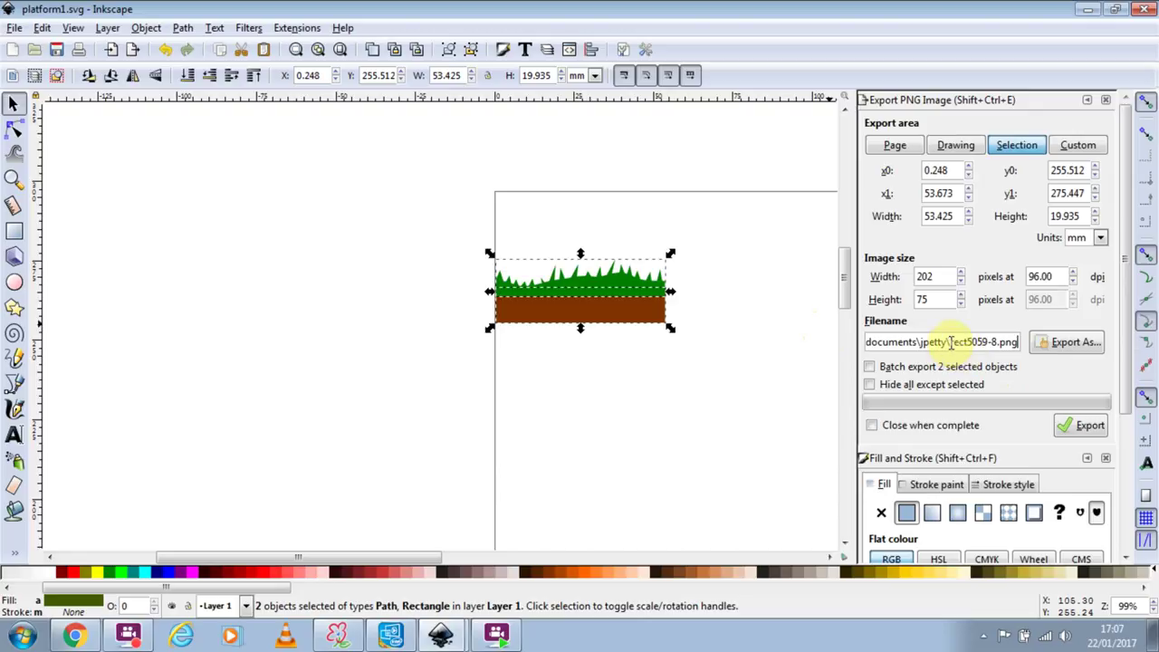
drag(948, 342, 1002, 342)
key(BackSpace)
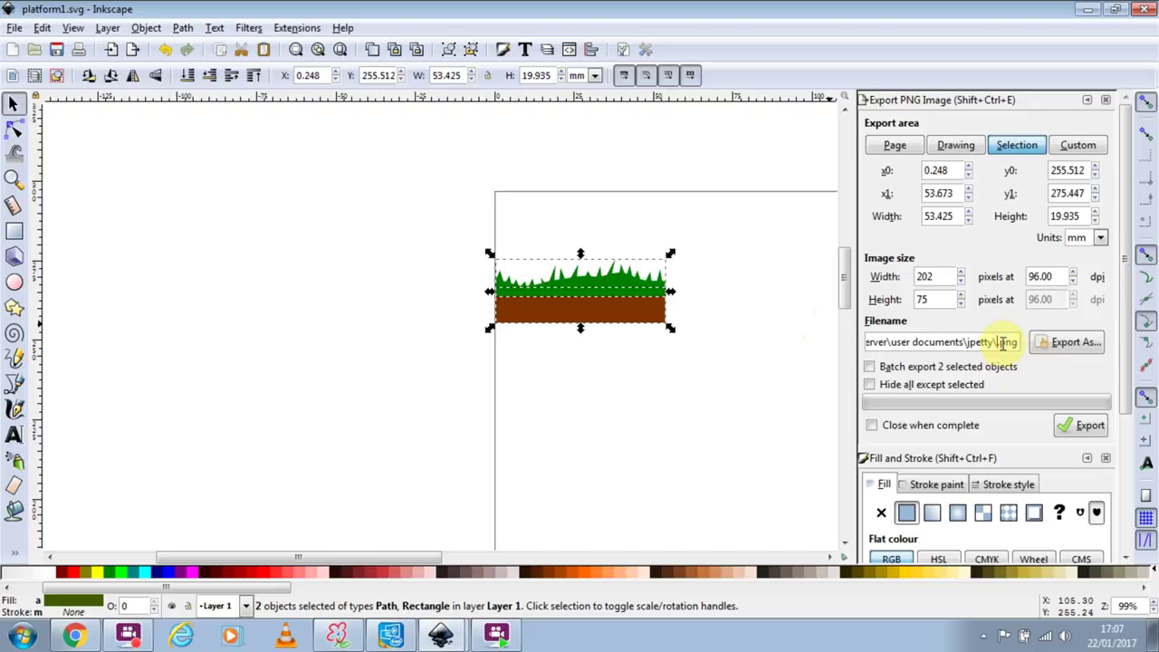
text(pl)
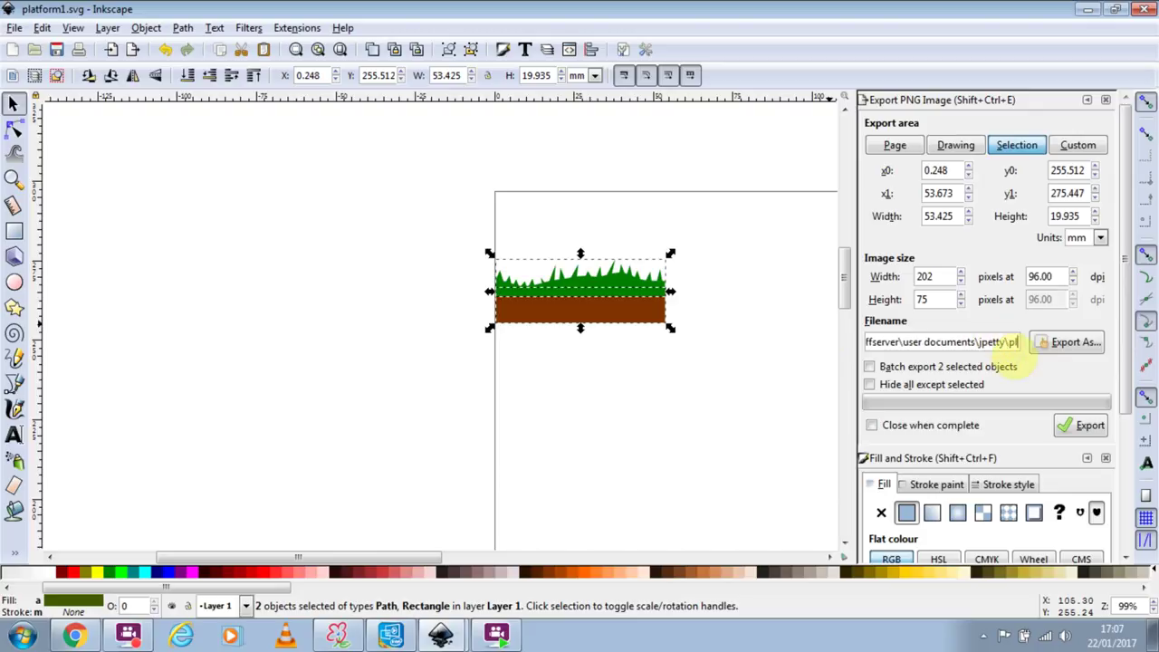
text(atform)
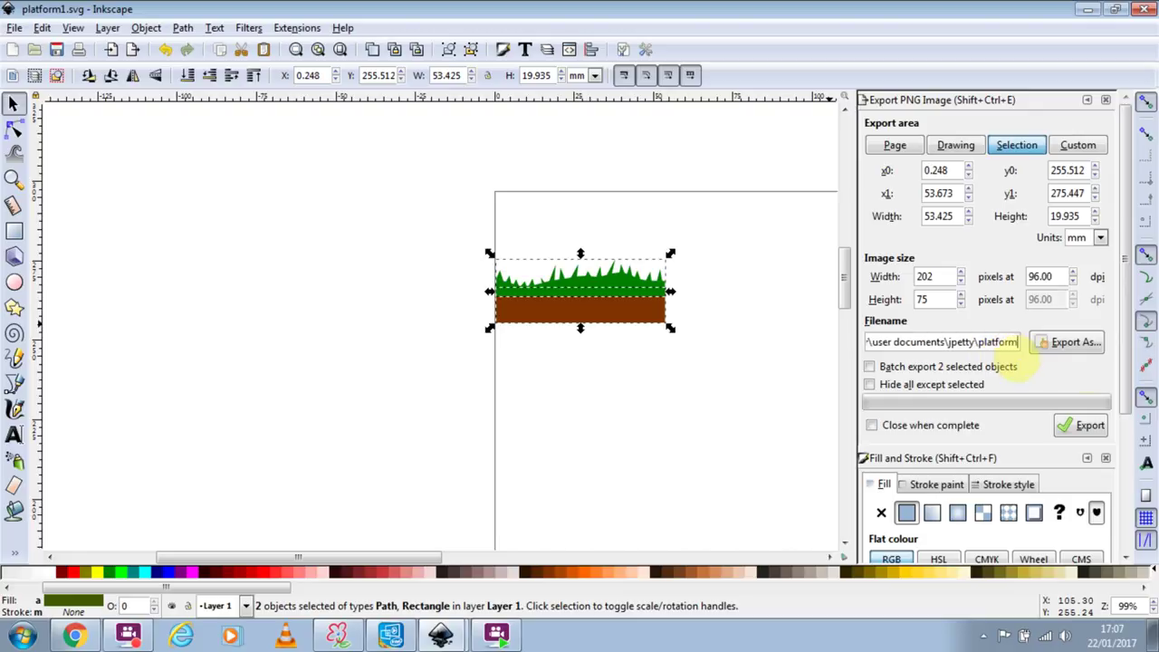
Step: Set the export target to a PNG-type file named platform in the Documents library
click(1075, 342)
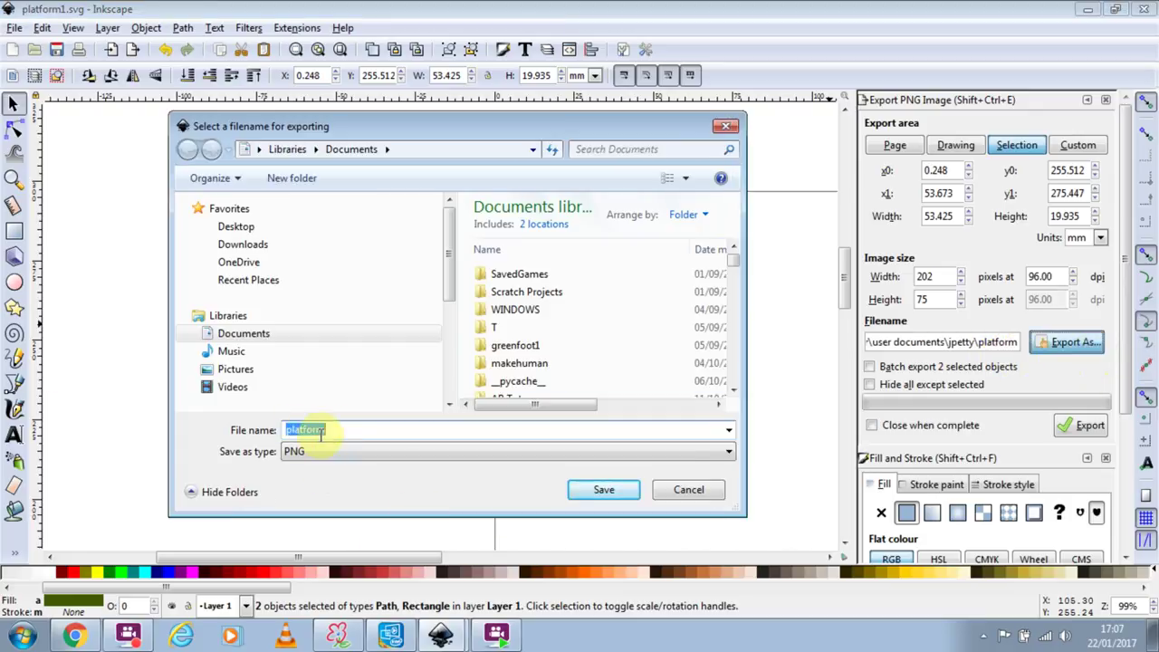
click(345, 454)
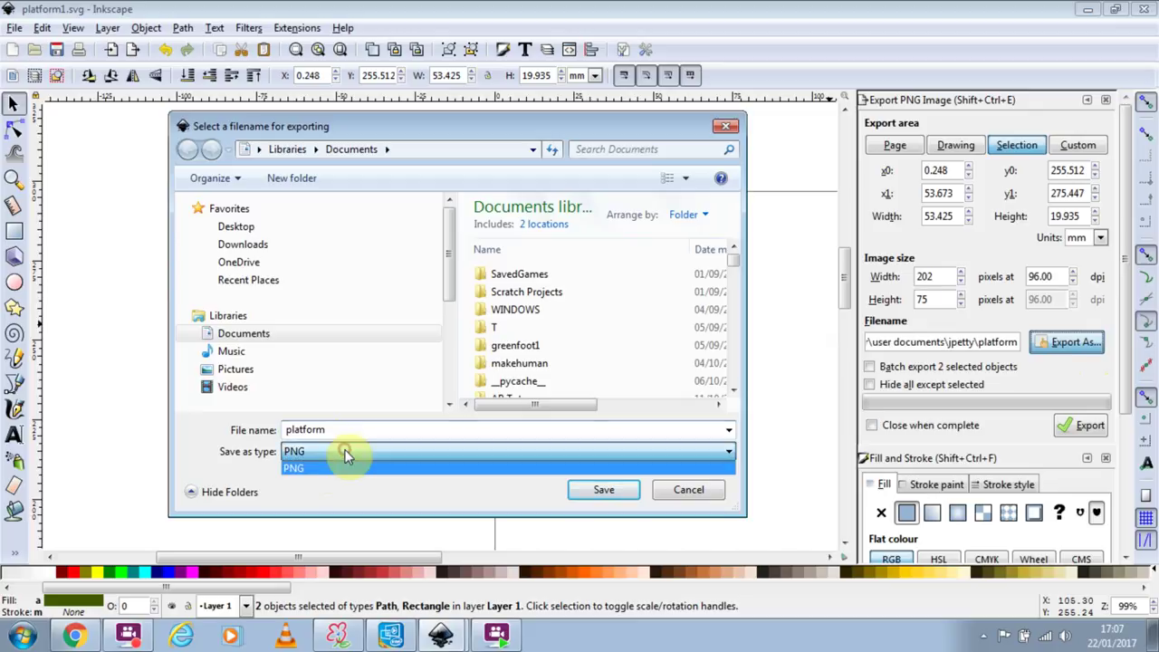
click(302, 469)
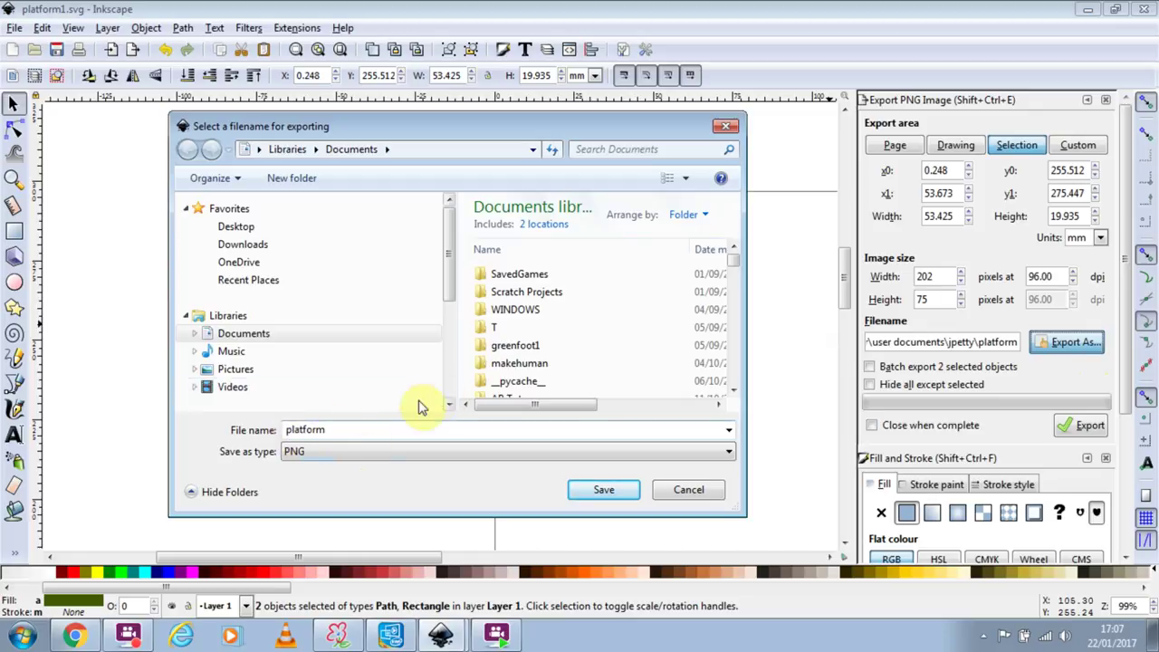
click(602, 488)
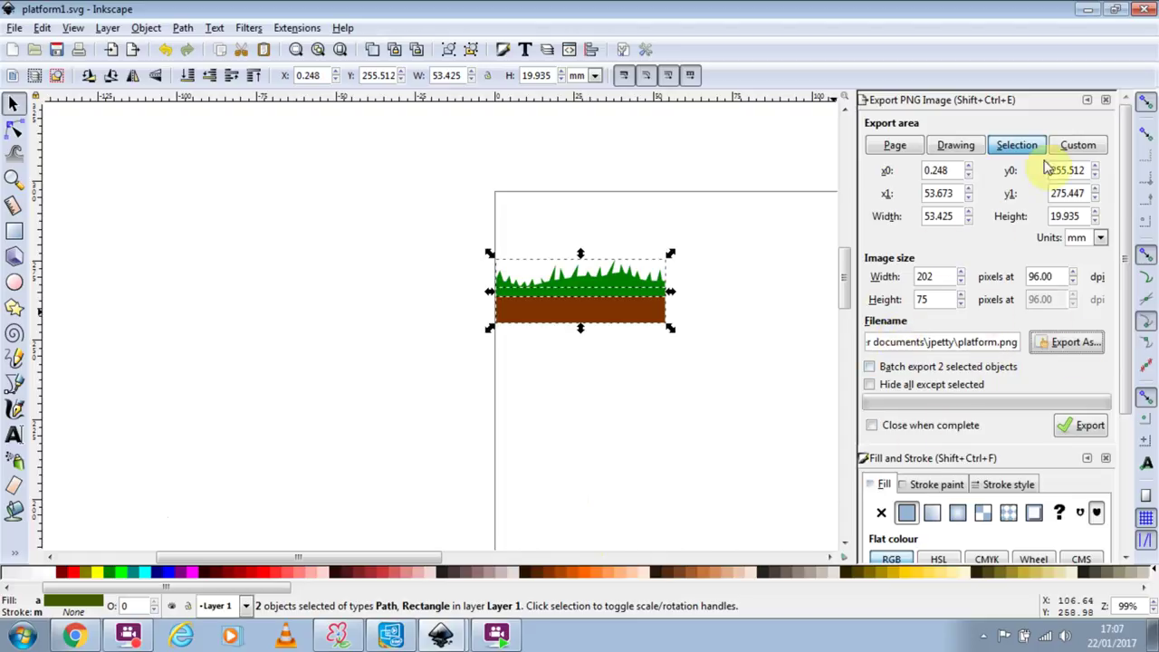
Step: Export the selected platform shapes as platform.png, replacing the existing file
click(1078, 425)
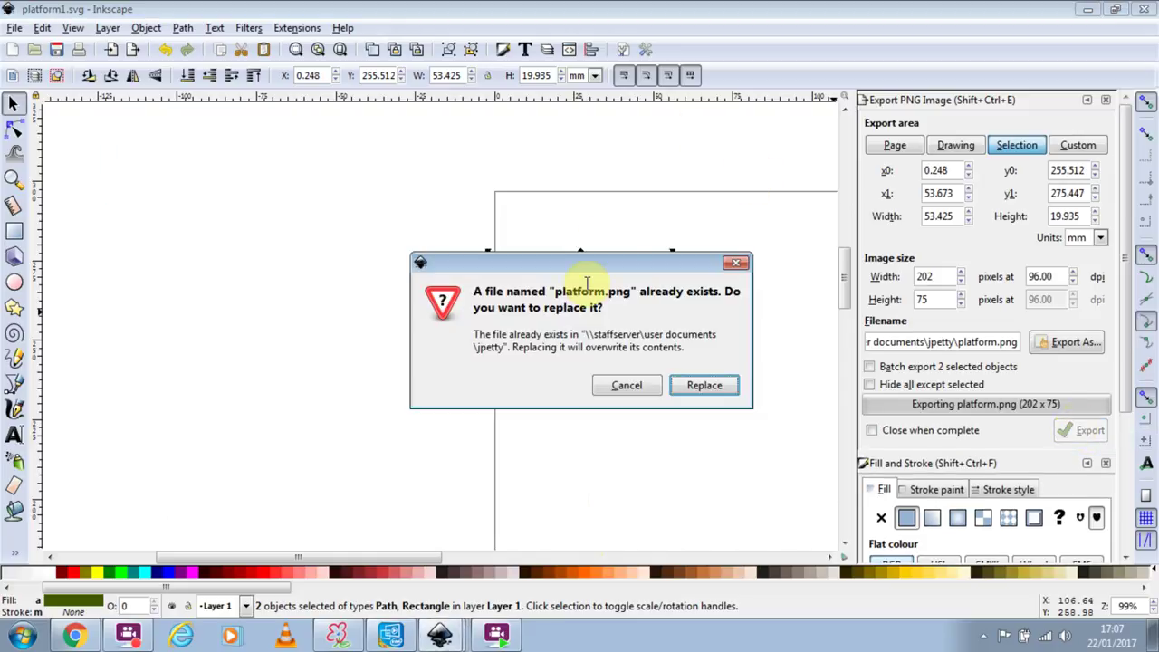
click(704, 386)
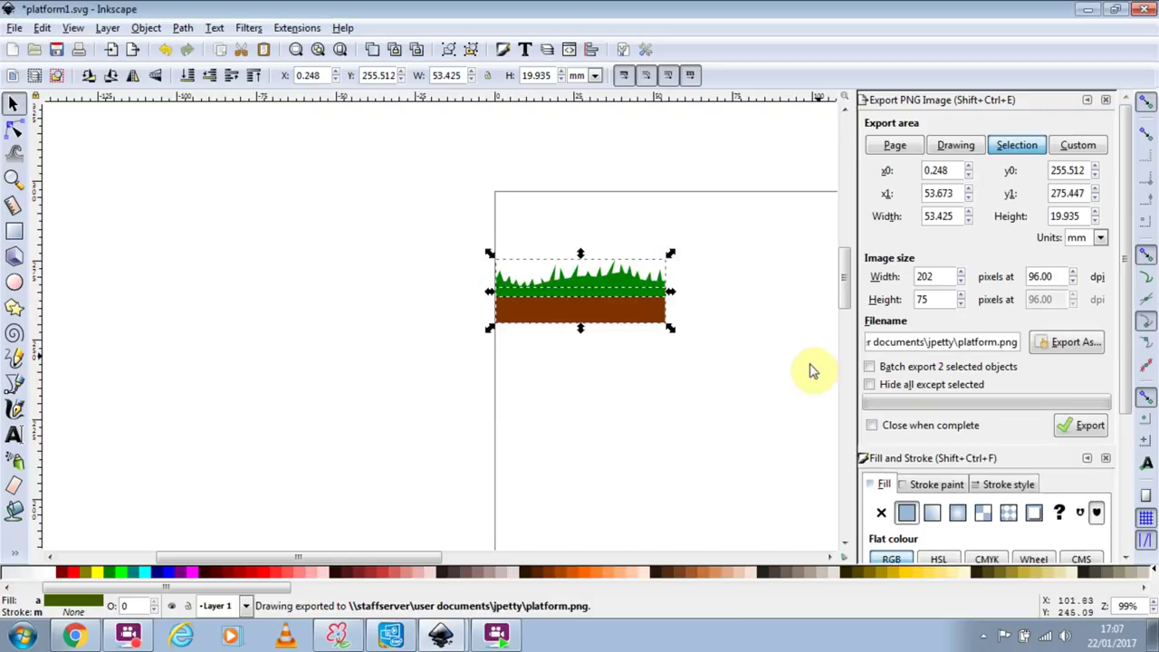
click(1083, 428)
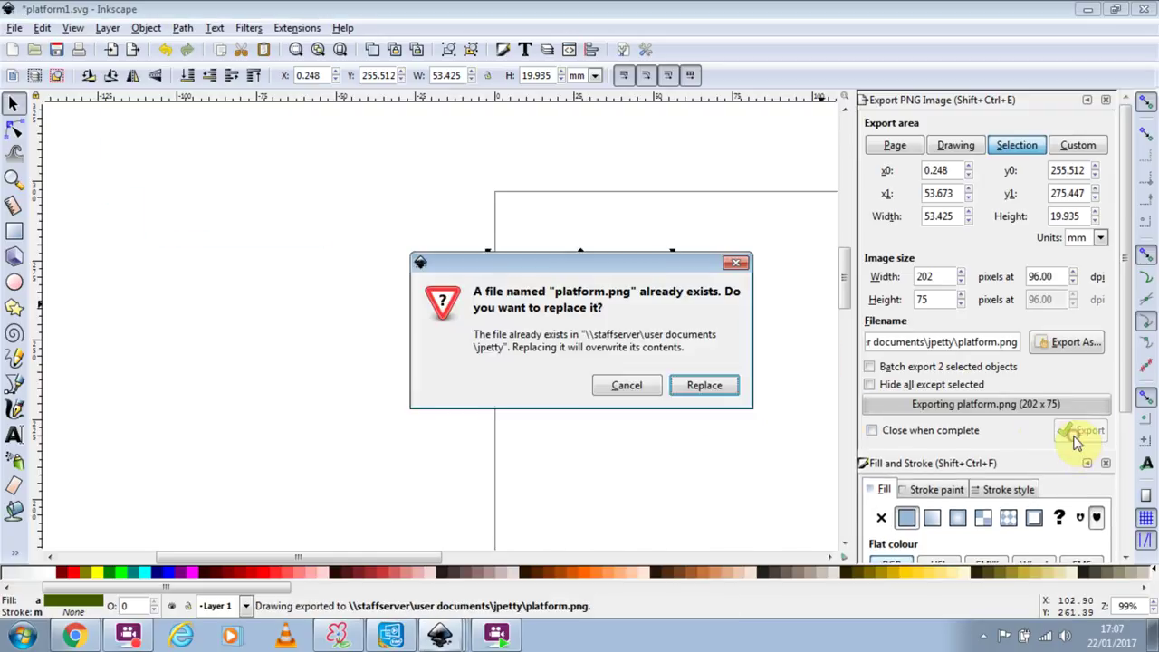
drag(619, 274, 541, 224)
click(659, 215)
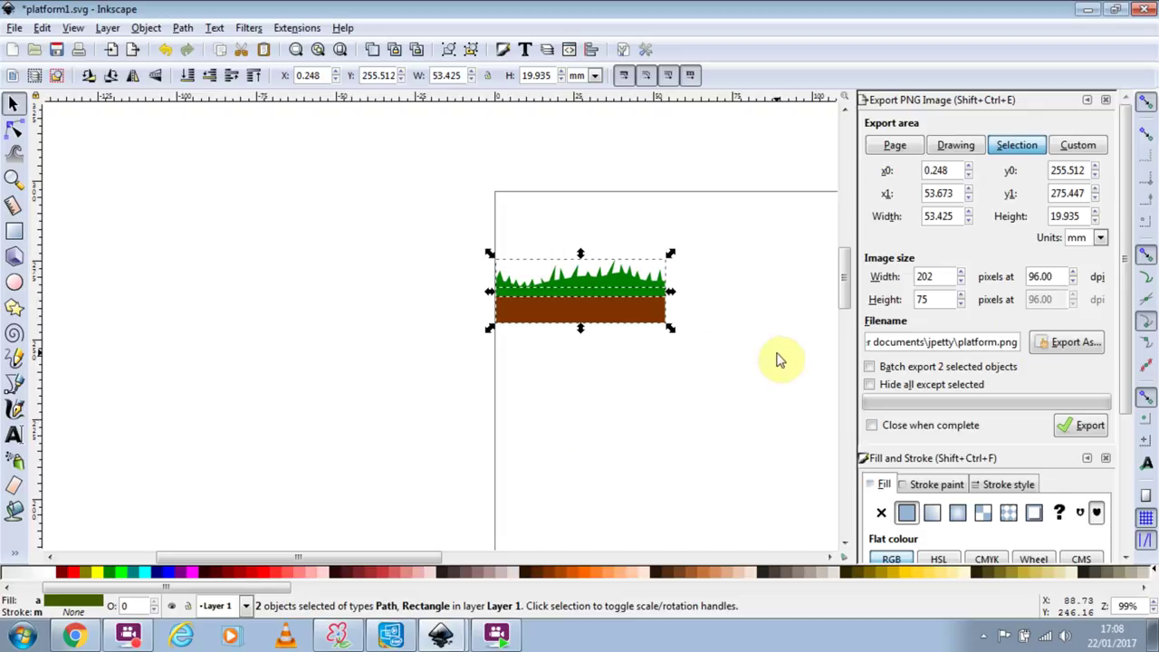
Step: Switch to SmoothDraw, hide Layer 2 and make Layer 1 the active layer
click(338, 636)
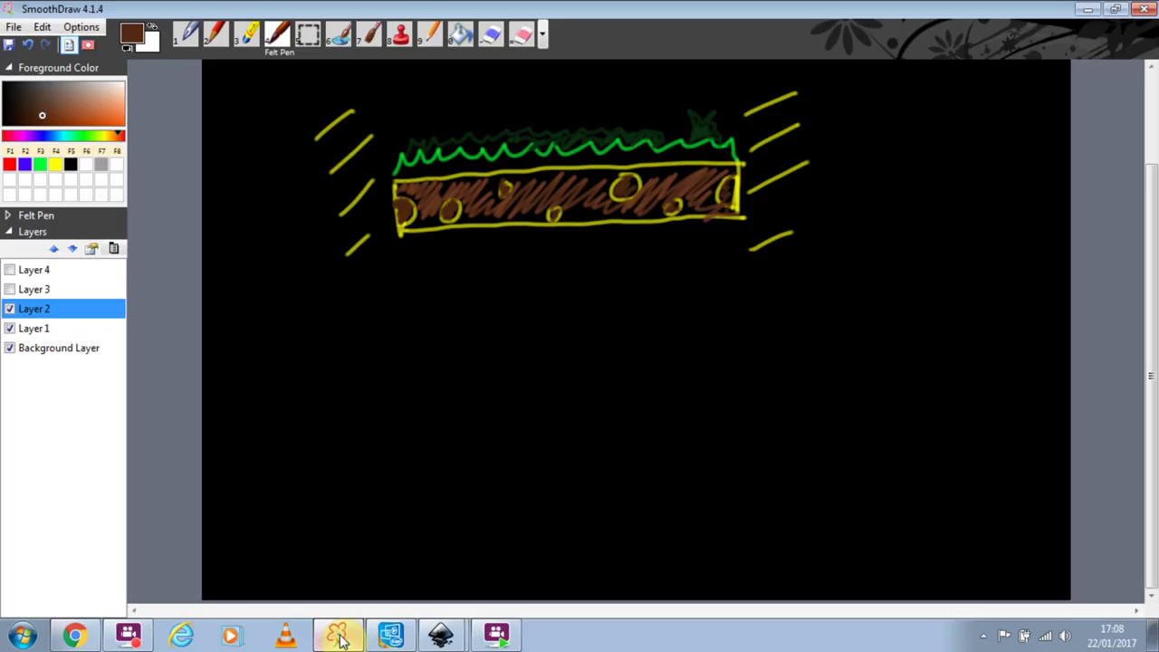
click(11, 309)
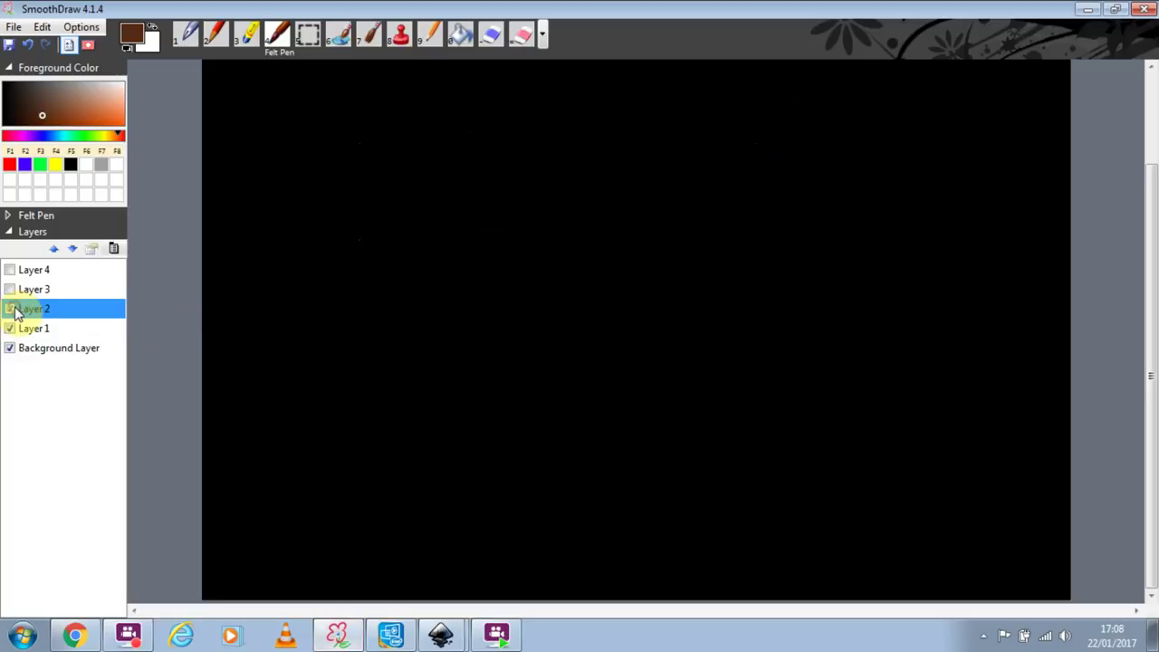
click(40, 331)
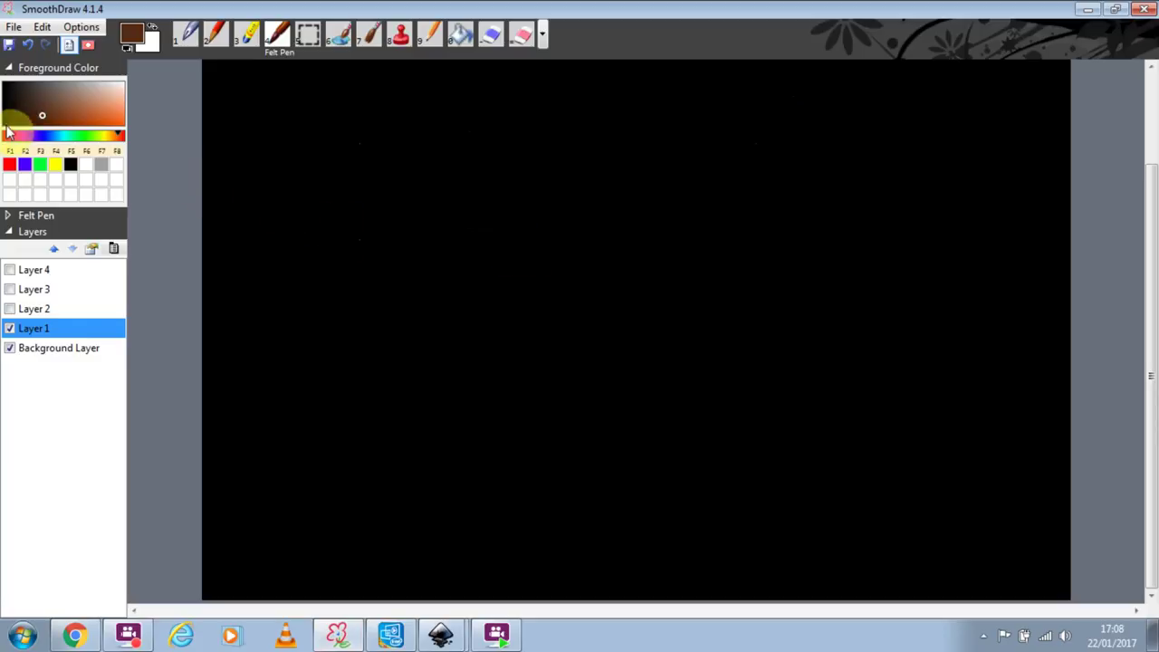
Step: Draw a flower head on Layer 1 with a yellow circle as its centre and red petals around it
click(71, 164)
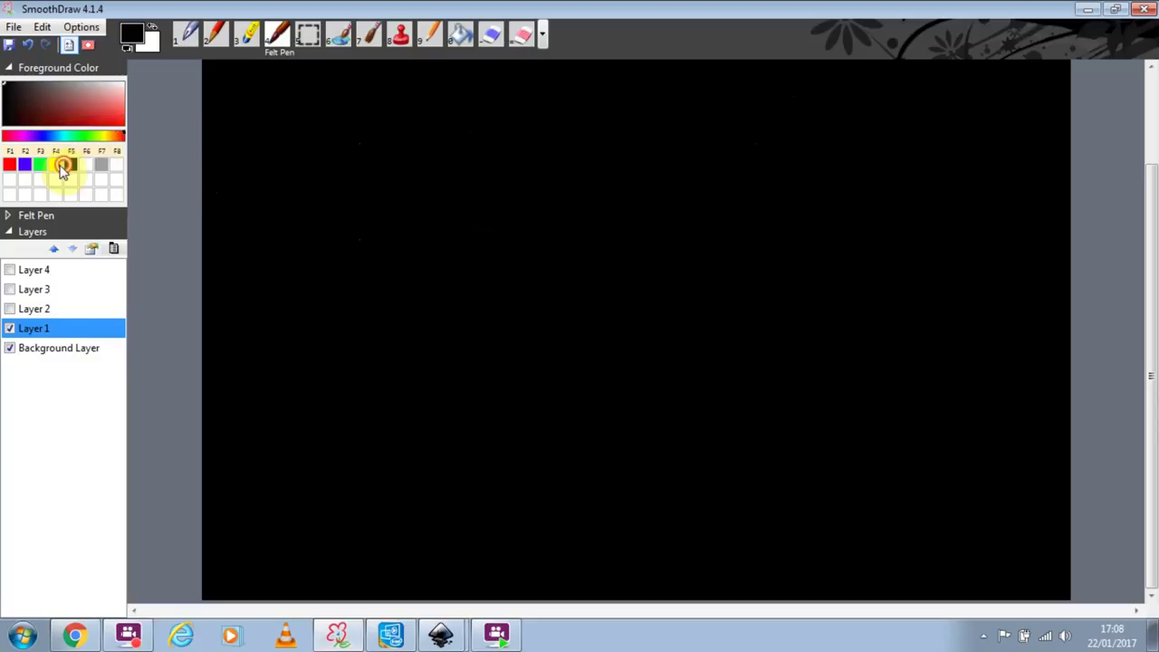
click(55, 164)
mouse_move(564, 224)
mouse_down()
mouse_move(538, 258)
mouse_move(558, 292)
mouse_move(610, 249)
mouse_move(563, 224)
mouse_up()
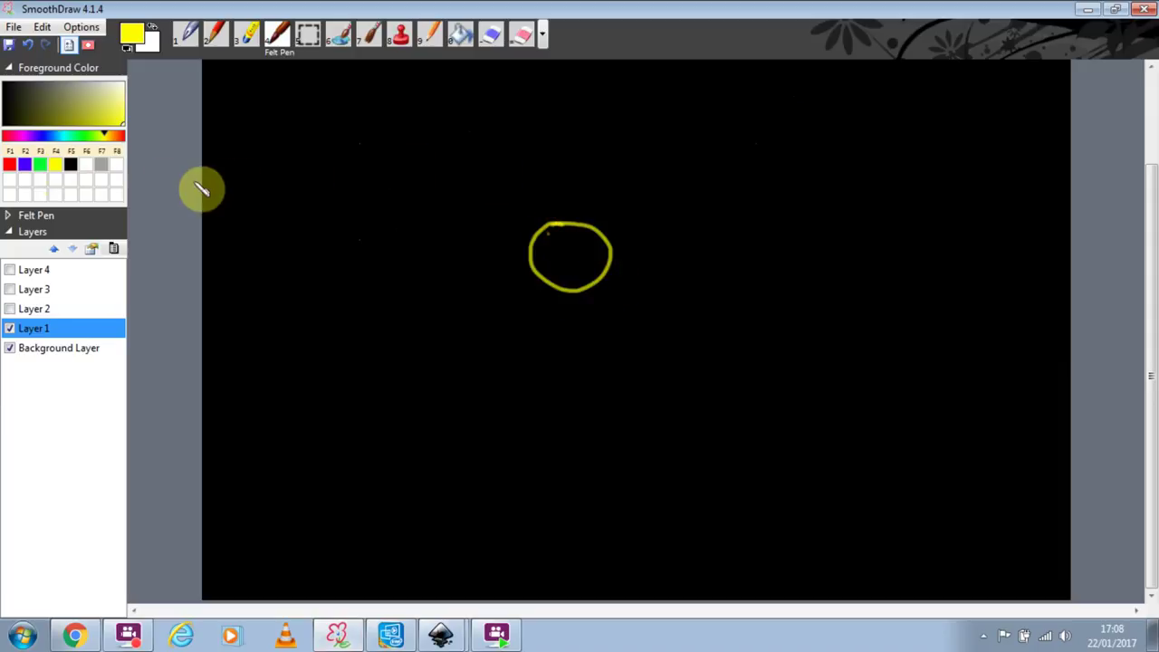
click(8, 167)
mouse_move(577, 222)
mouse_down()
mouse_move(614, 181)
mouse_move(629, 193)
mouse_move(598, 233)
mouse_move(669, 239)
mouse_move(646, 269)
mouse_move(620, 264)
mouse_move(632, 347)
mouse_move(597, 330)
mouse_move(593, 301)
mouse_move(568, 338)
mouse_move(523, 342)
mouse_move(539, 305)
mouse_move(562, 297)
mouse_move(488, 288)
mouse_move(513, 245)
mouse_move(531, 254)
mouse_move(513, 217)
mouse_move(521, 193)
mouse_move(551, 224)
mouse_move(557, 181)
mouse_move(577, 181)
mouse_move(573, 228)
mouse_up()
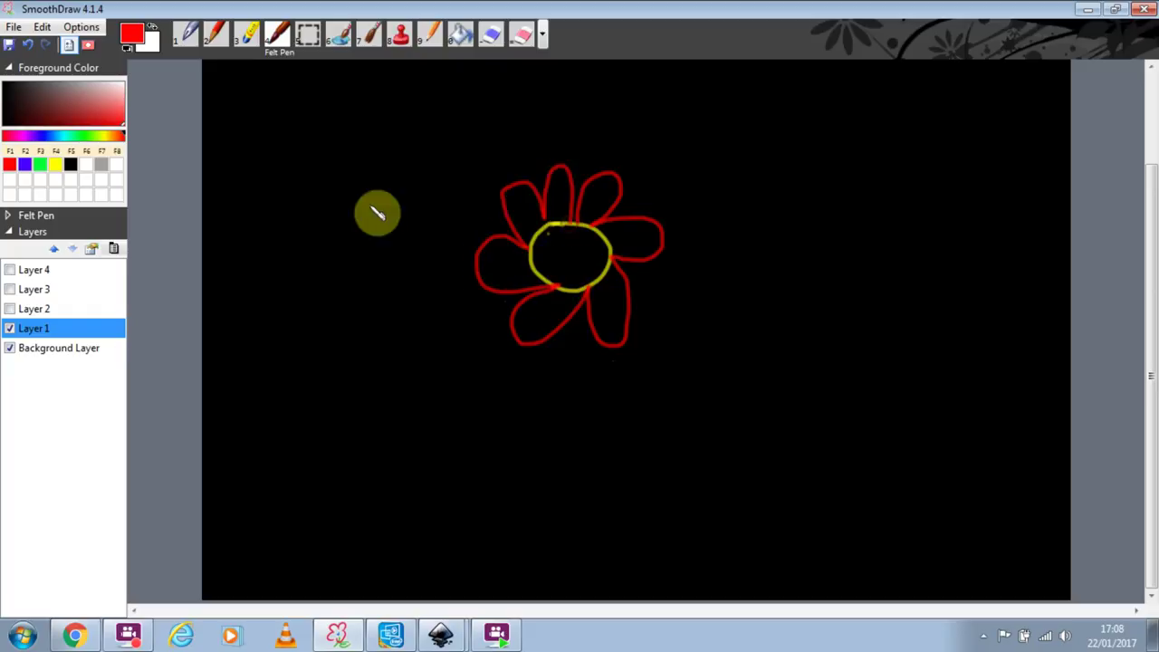
Step: Draw a green stem below the flower head with a leaf on each side and a vein in each leaf
click(40, 164)
mouse_move(574, 275)
mouse_down()
mouse_move(602, 336)
mouse_move(589, 431)
mouse_up()
mouse_move(589, 287)
mouse_down()
mouse_move(607, 387)
mouse_move(600, 444)
mouse_move(621, 350)
mouse_move(706, 284)
mouse_move(721, 313)
mouse_move(699, 405)
mouse_move(602, 461)
mouse_move(481, 393)
mouse_move(465, 407)
mouse_move(538, 445)
mouse_move(598, 427)
mouse_up()
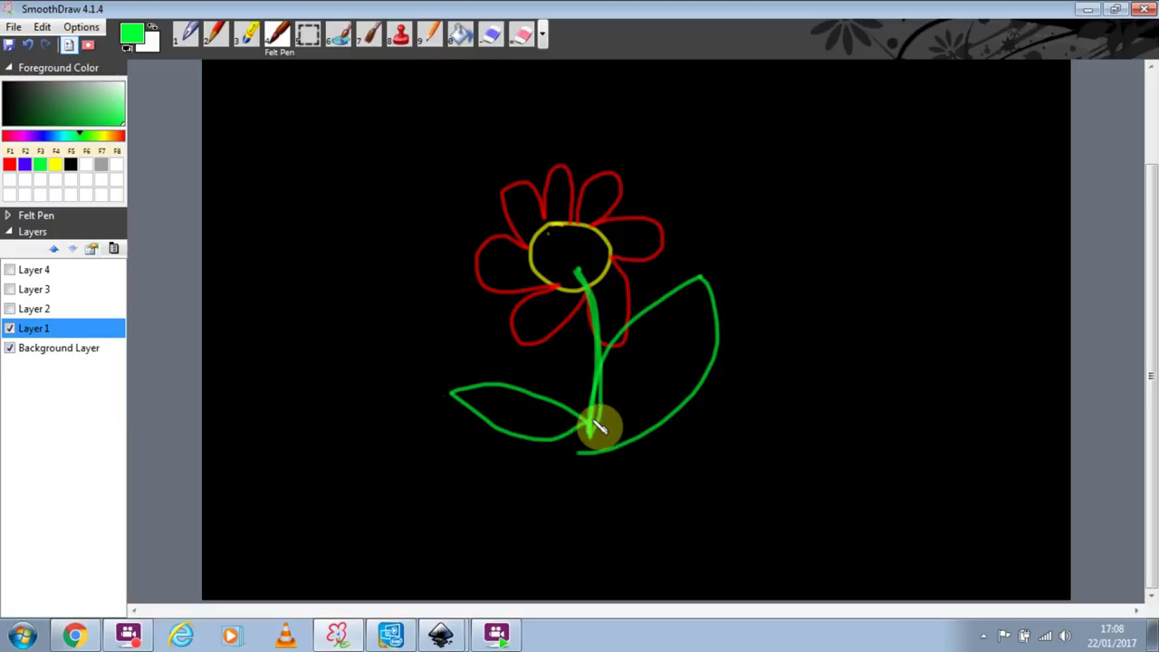
drag(464, 401, 552, 418)
mouse_move(699, 280)
mouse_down()
mouse_move(692, 335)
mouse_move(642, 400)
mouse_up()
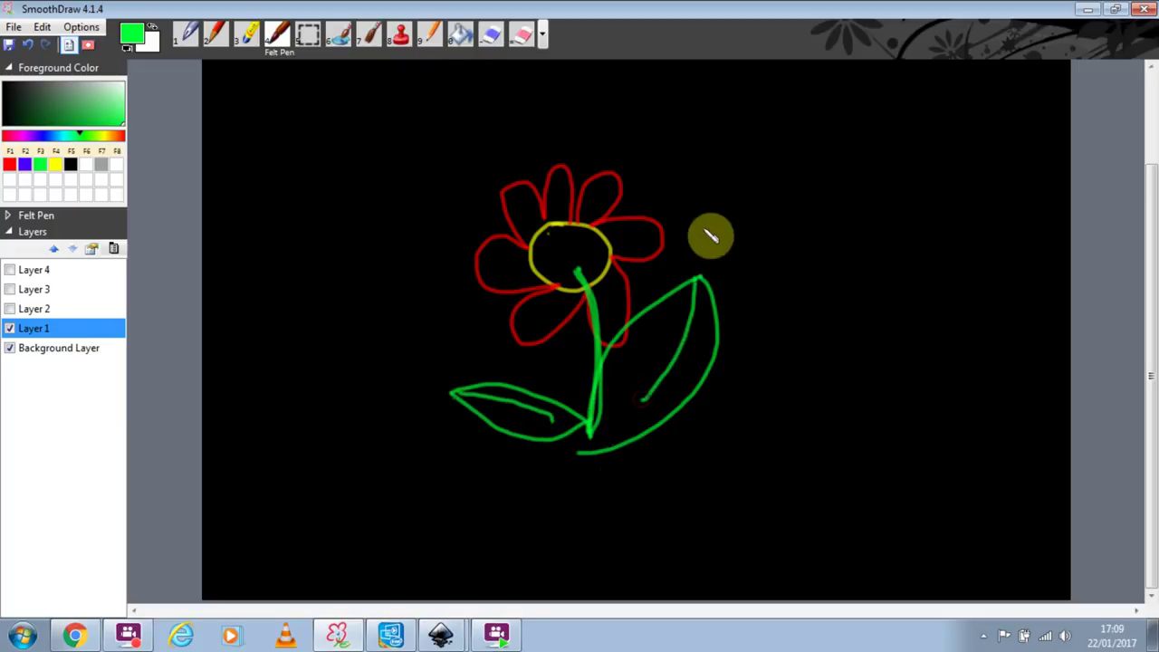
Step: Scribble yellow inside the flower's centre and mark the stem base and the larger leaf's tip with small yellow squares
click(57, 166)
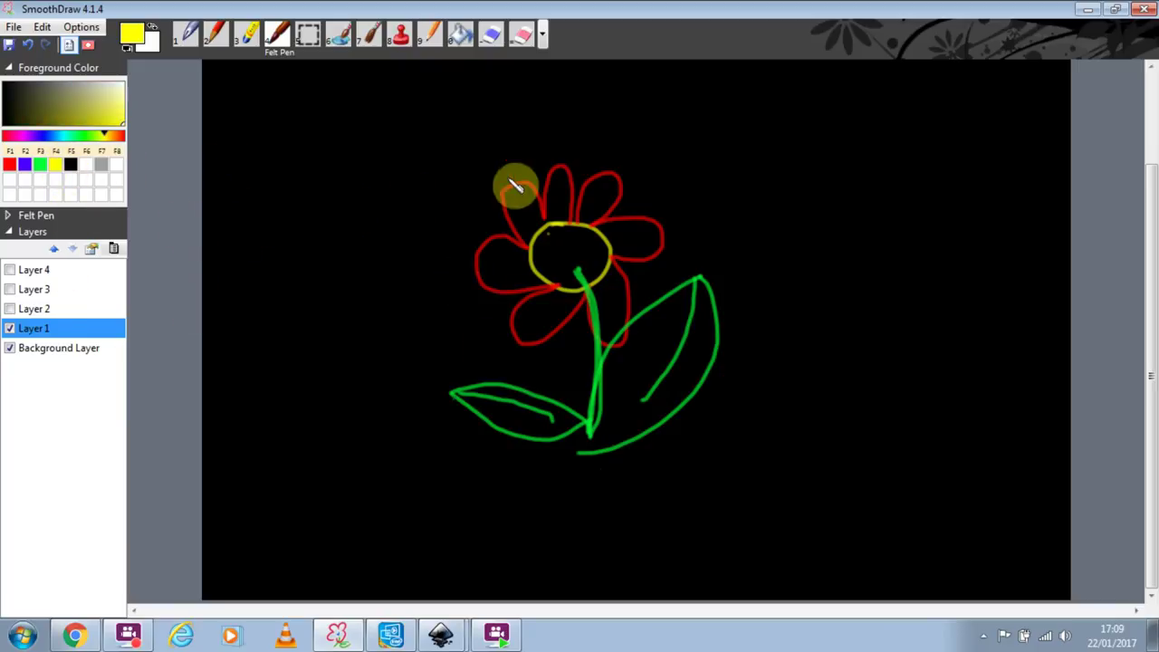
mouse_move(564, 229)
mouse_down()
mouse_move(554, 283)
mouse_move(573, 277)
mouse_move(566, 295)
mouse_move(602, 256)
mouse_up()
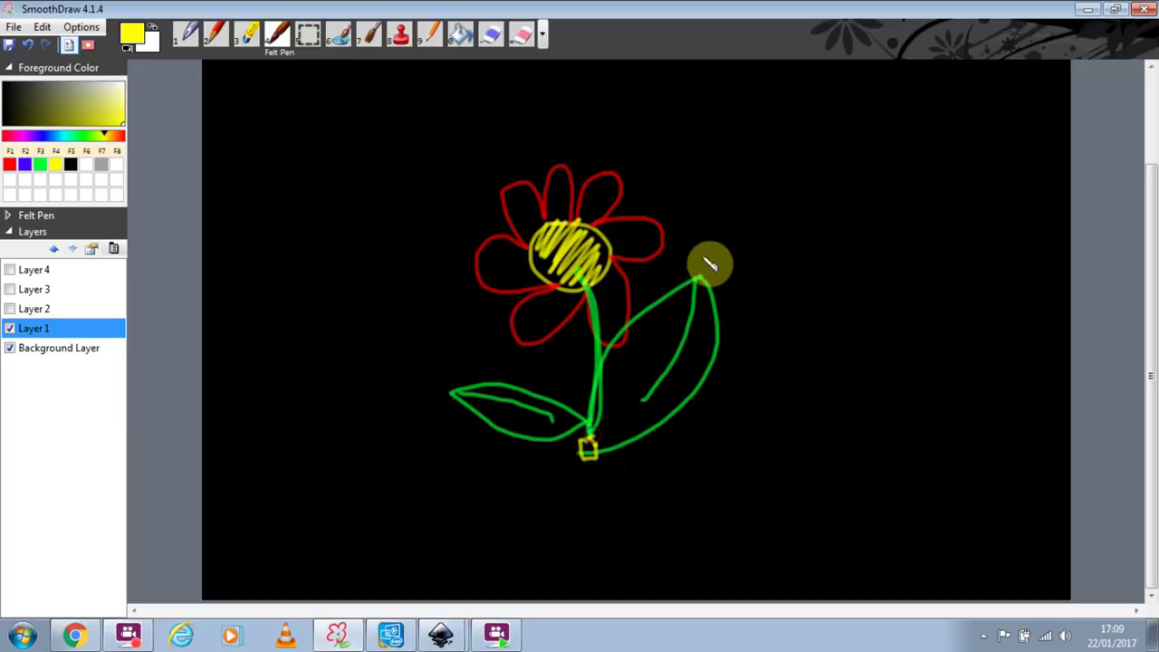
mouse_move(705, 272)
mouse_down()
mouse_move(724, 286)
mouse_move(706, 266)
mouse_up()
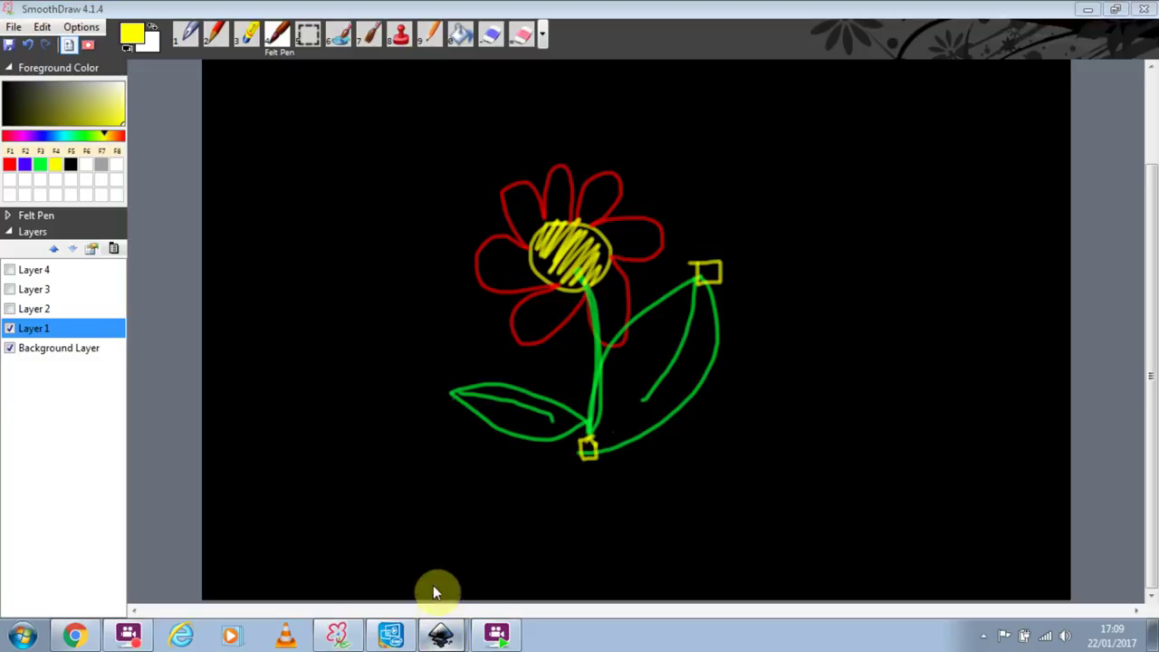
Step: Switch back to the platform drawing in Inkscape
click(441, 633)
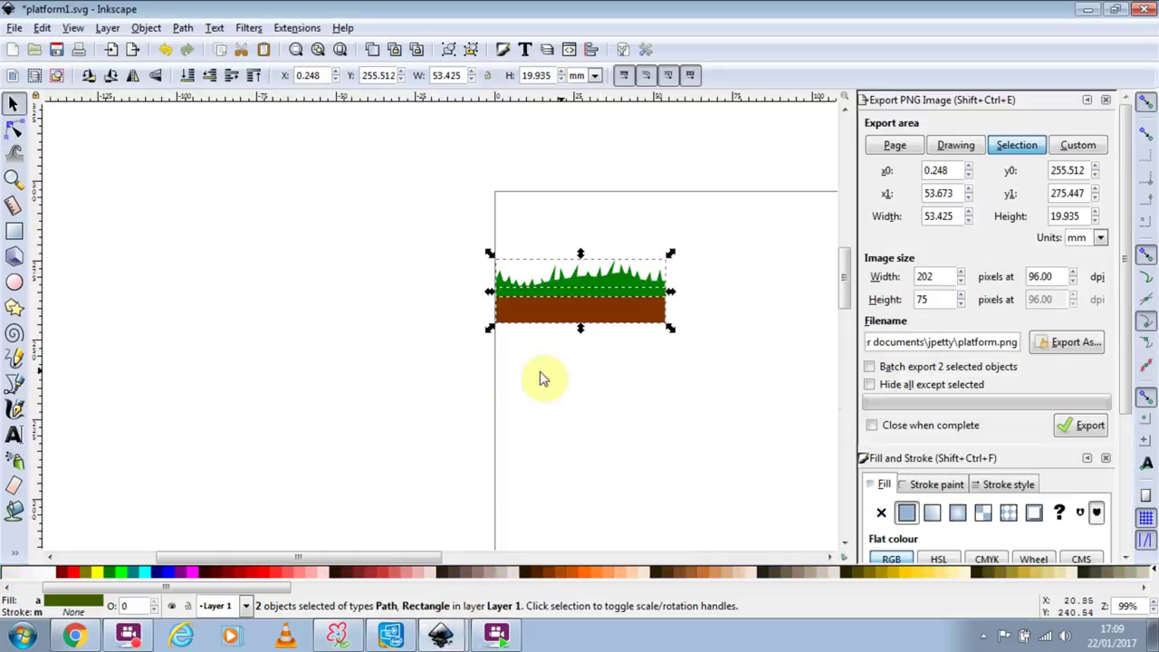
Step: Draw a yellow ellipse about 23 mm wide and 21 mm high on a blank area of the page below the platform
drag(842, 293, 849, 336)
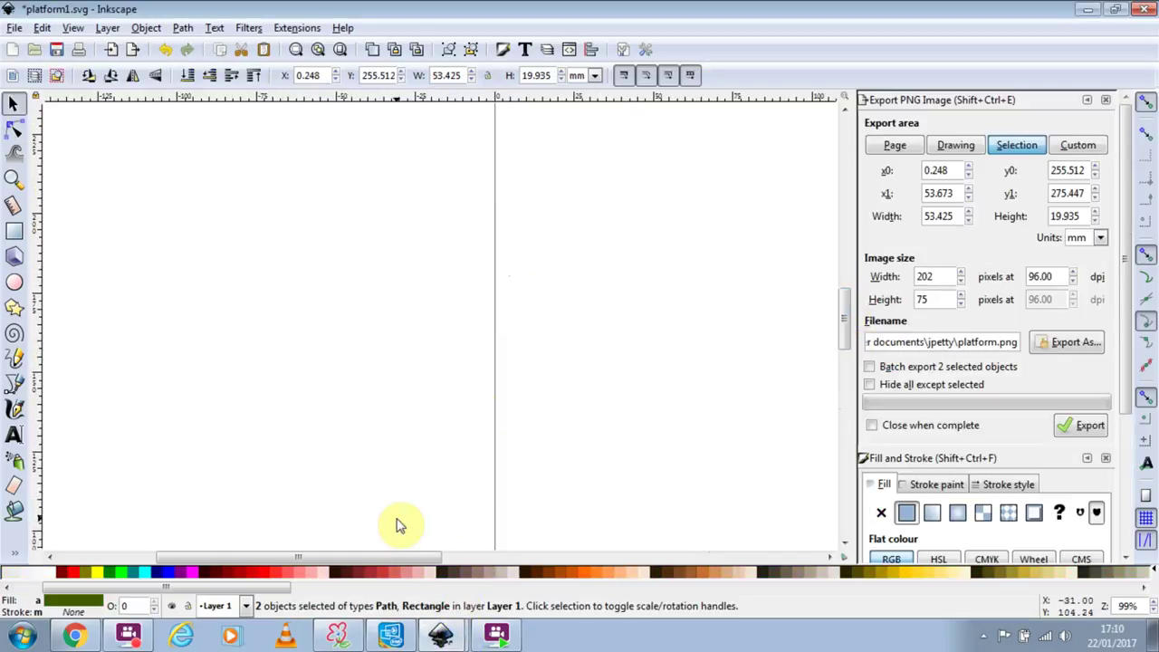
drag(339, 558, 467, 557)
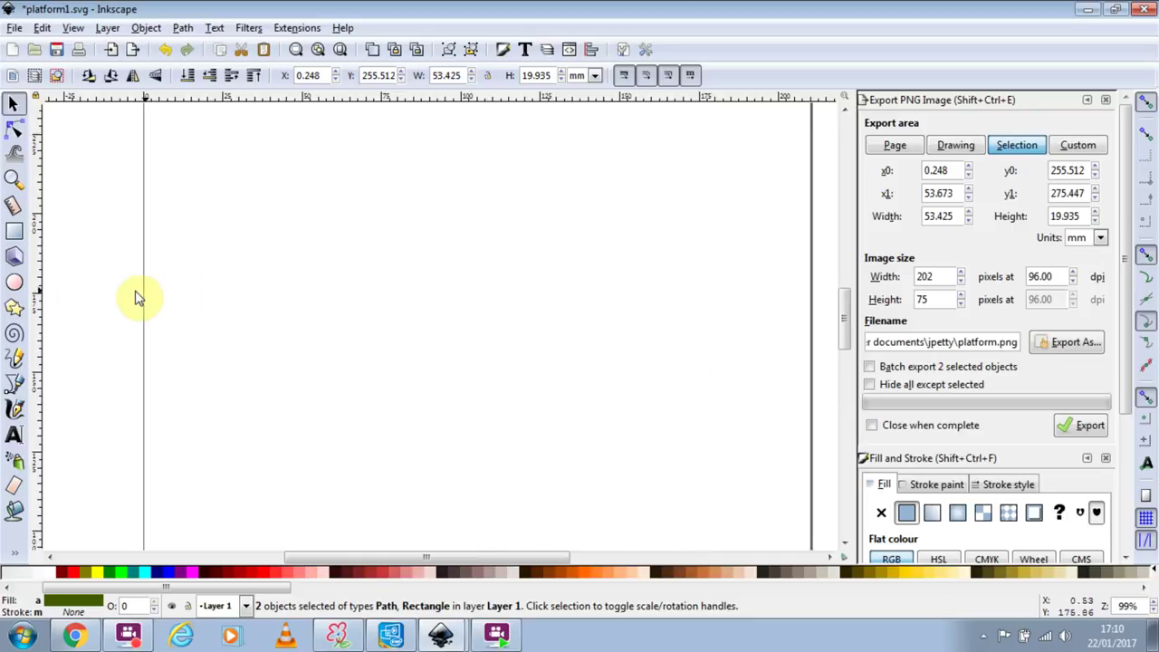
click(14, 281)
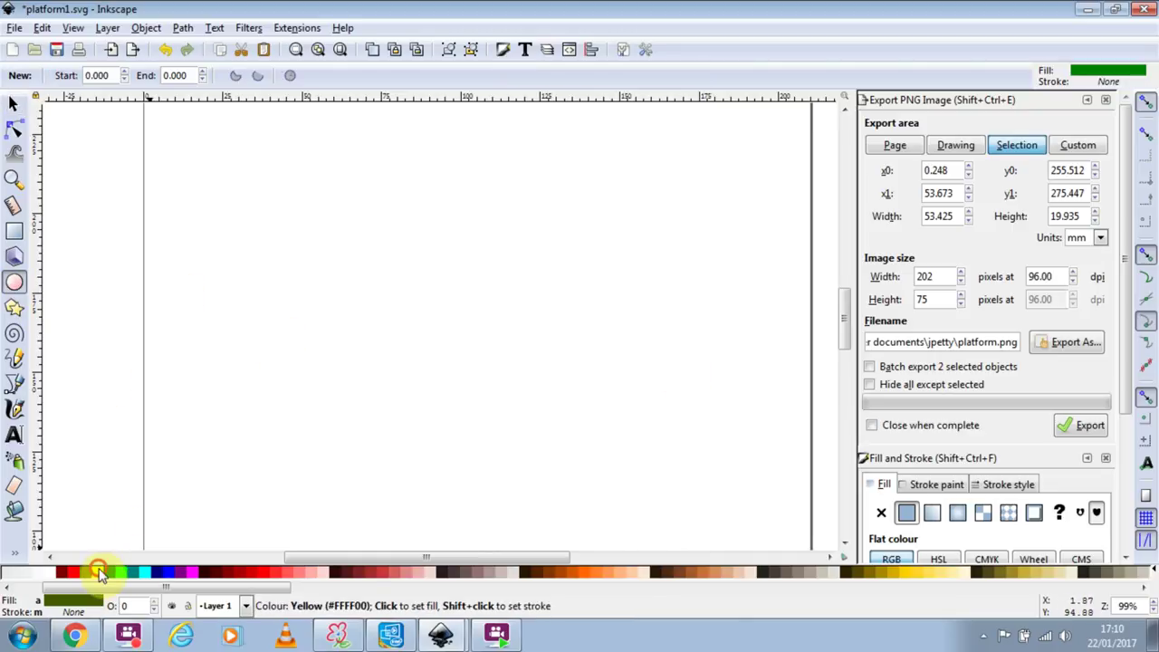
click(91, 571)
drag(371, 274, 444, 340)
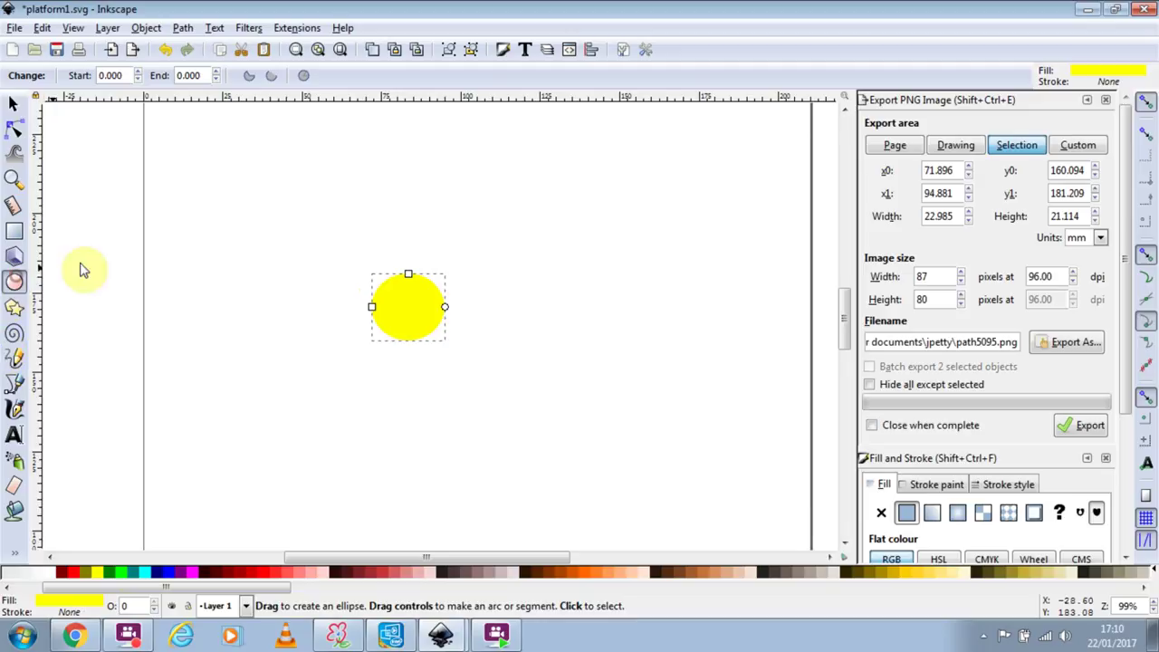
Step: Draw a red ellipse about 18 mm wide and 31 mm high beside the yellow circle as a petal
drag(471, 219, 530, 273)
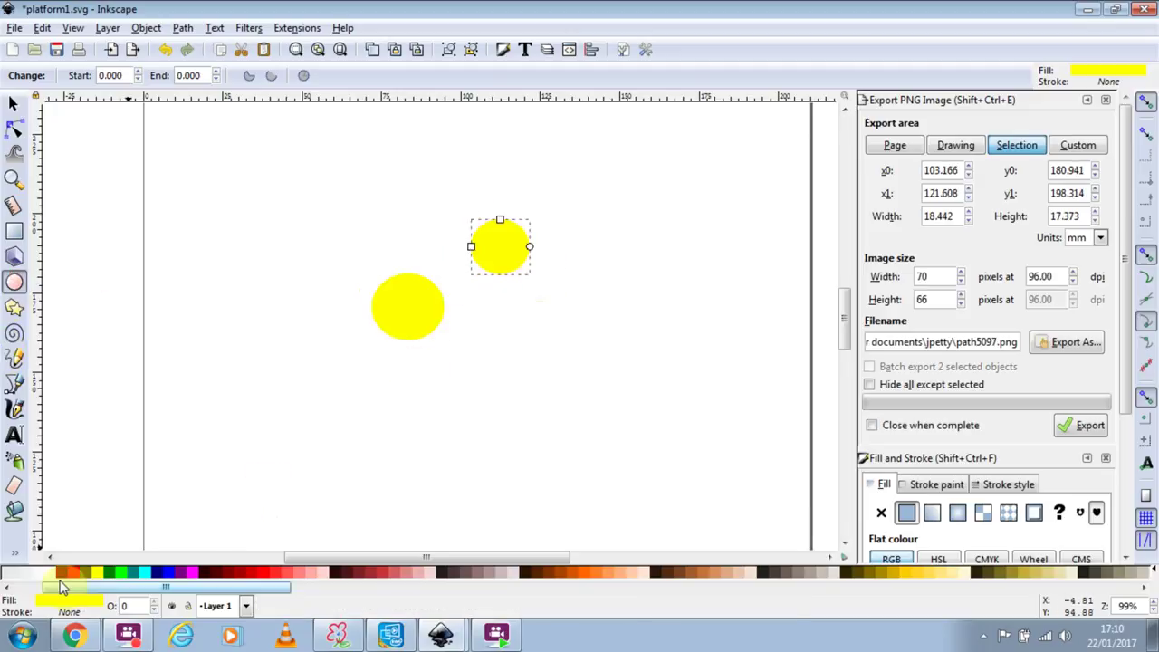
click(75, 571)
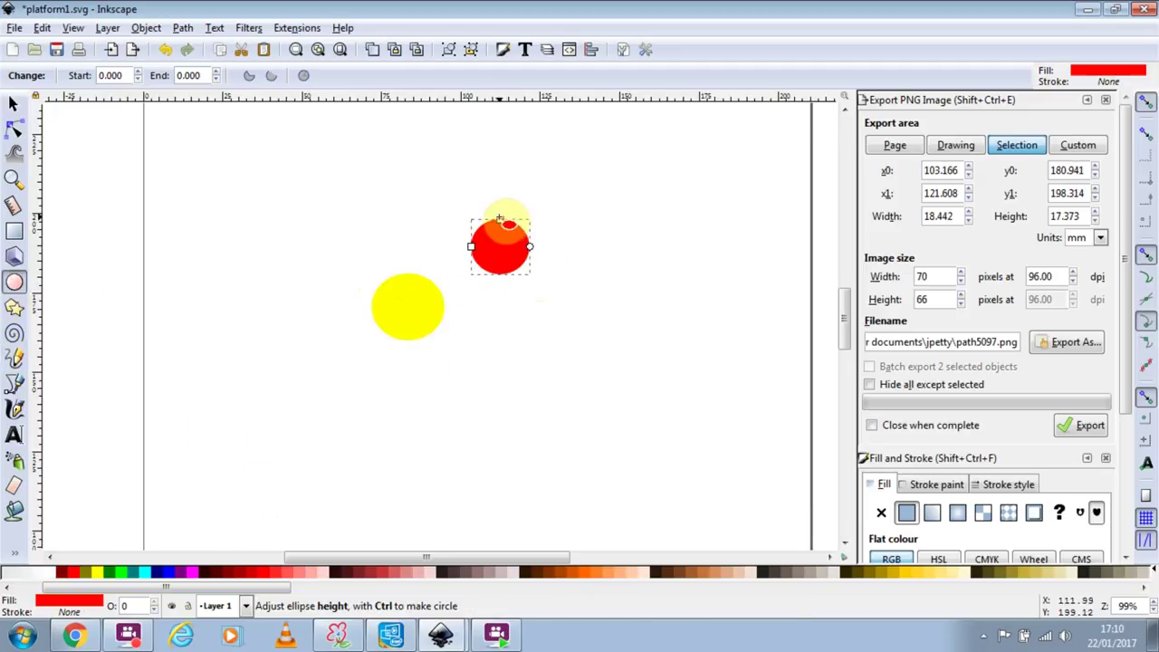
drag(500, 220, 499, 203)
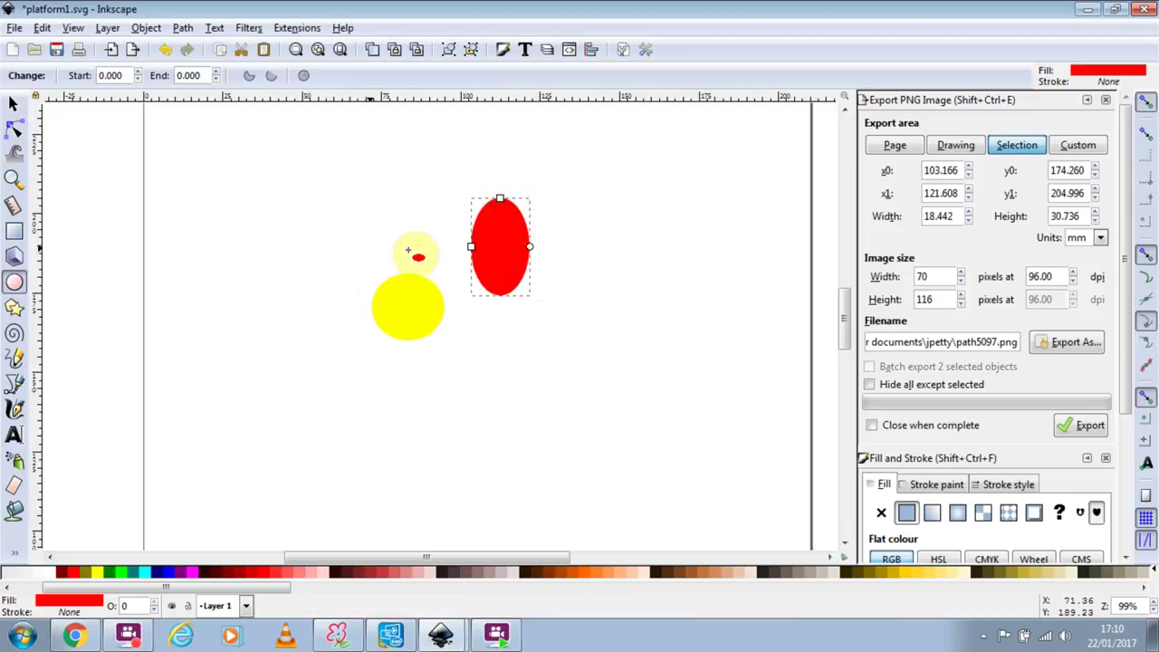
Step: Scale the red petal down to about 11 by 19 mm and place it on the yellow circle's upper edge
click(14, 104)
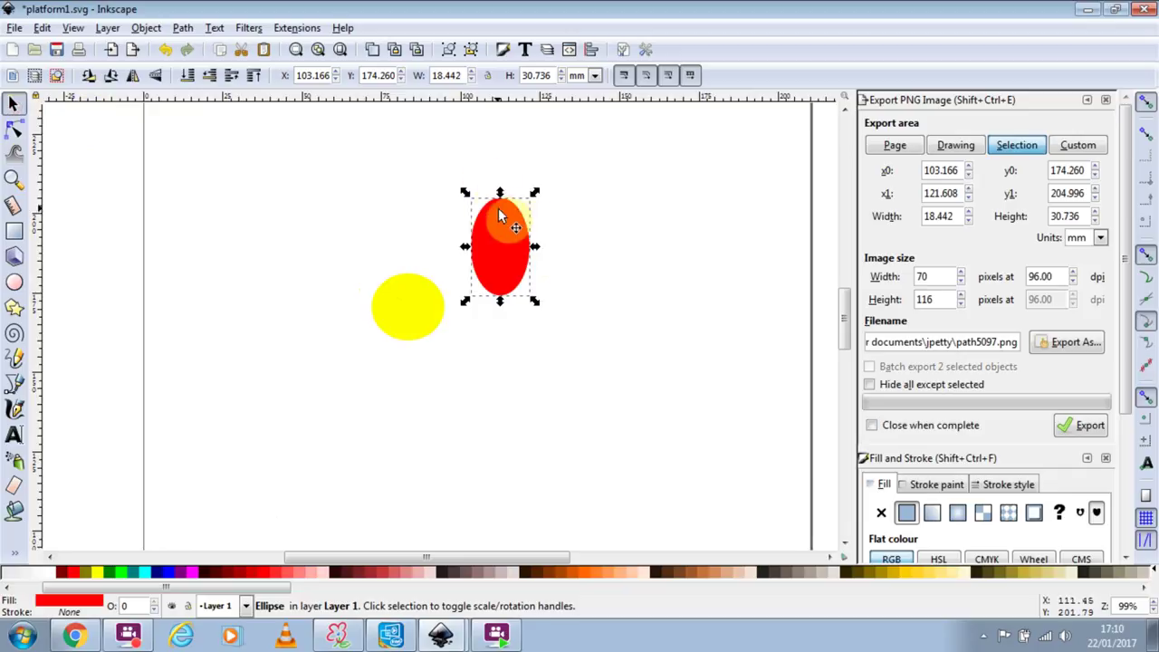
drag(469, 195, 492, 238)
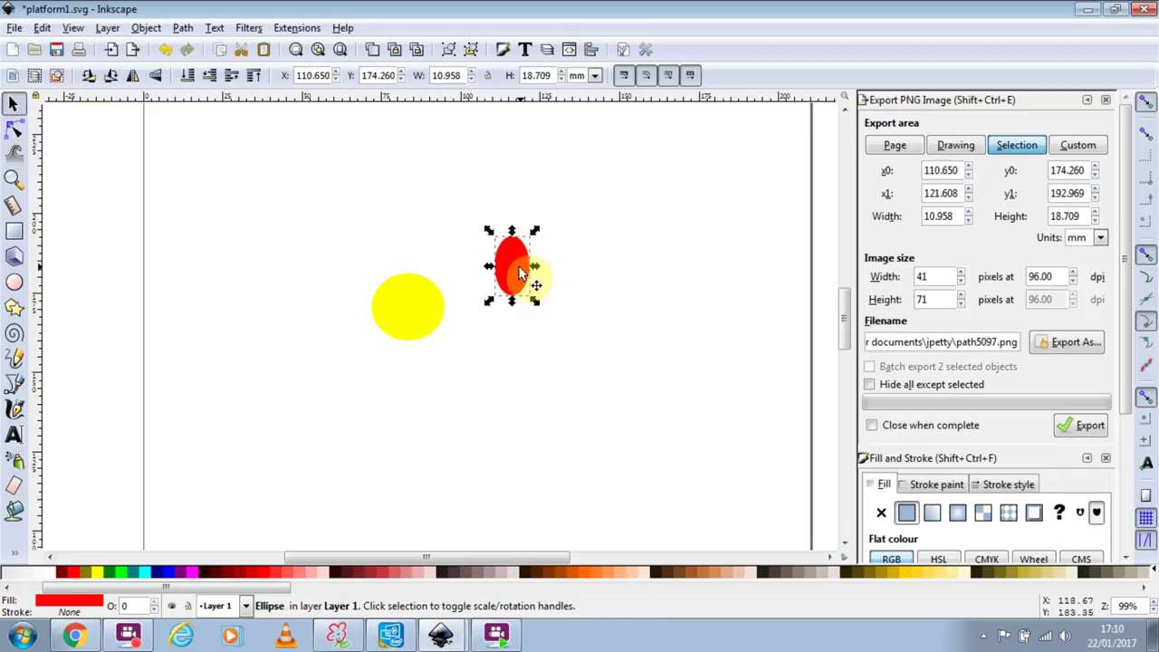
drag(412, 262, 412, 261)
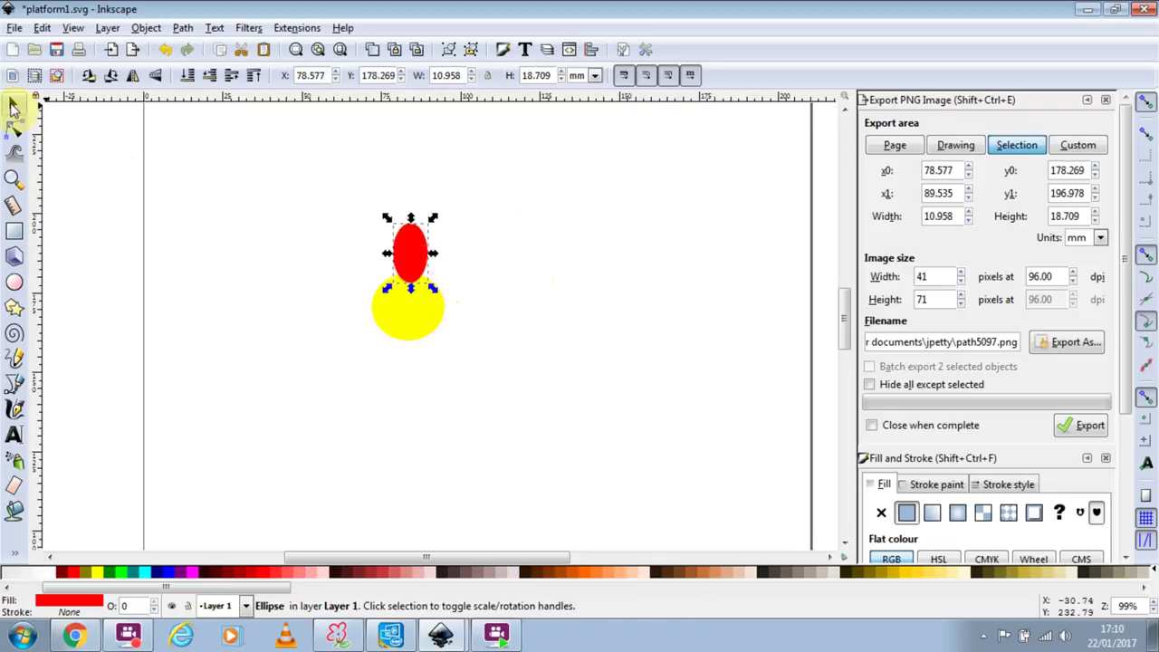
Step: Move the red petal's rotation centre to the middle of the yellow circle
click(405, 271)
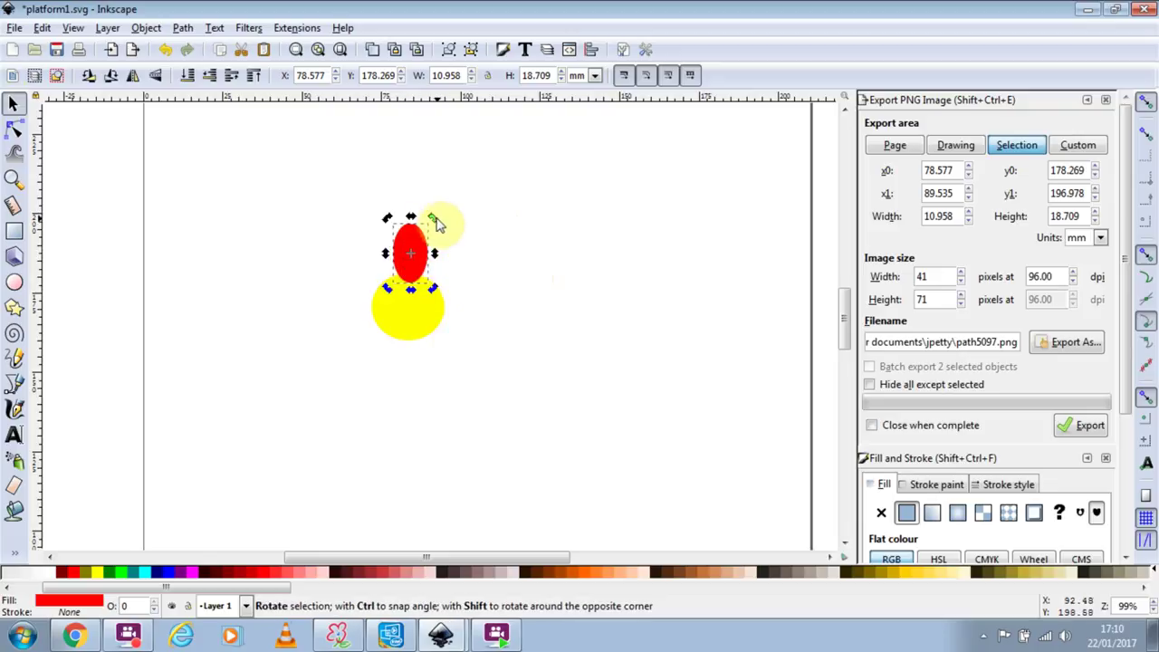
click(410, 254)
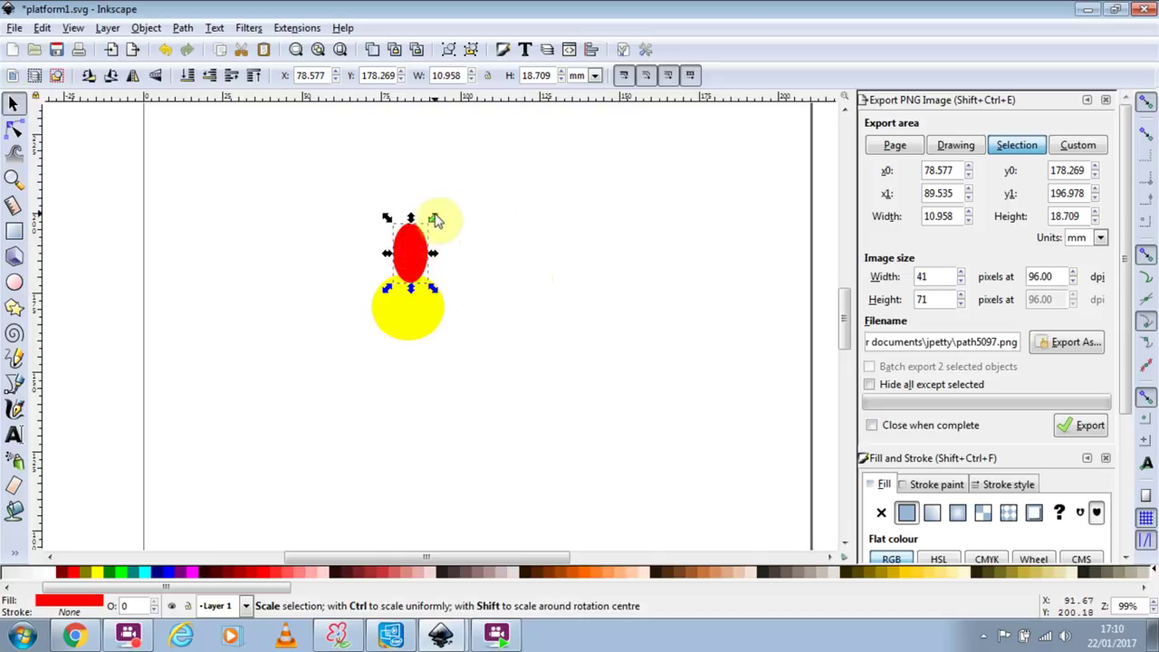
click(410, 252)
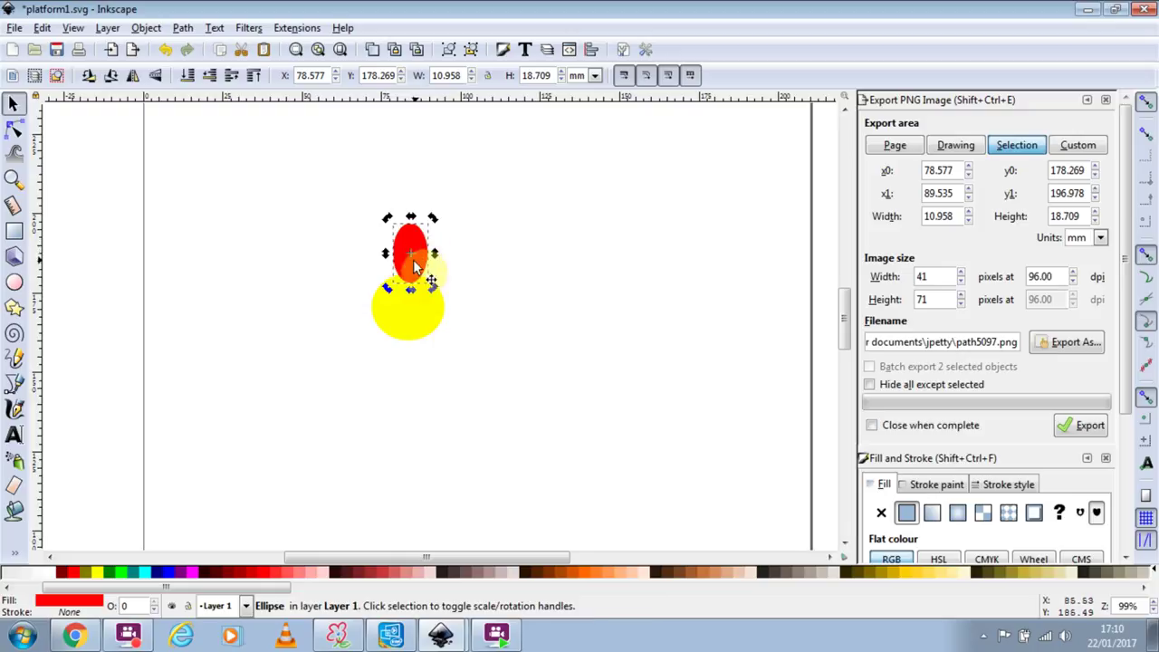
drag(409, 254, 410, 288)
key(ctrl+z)
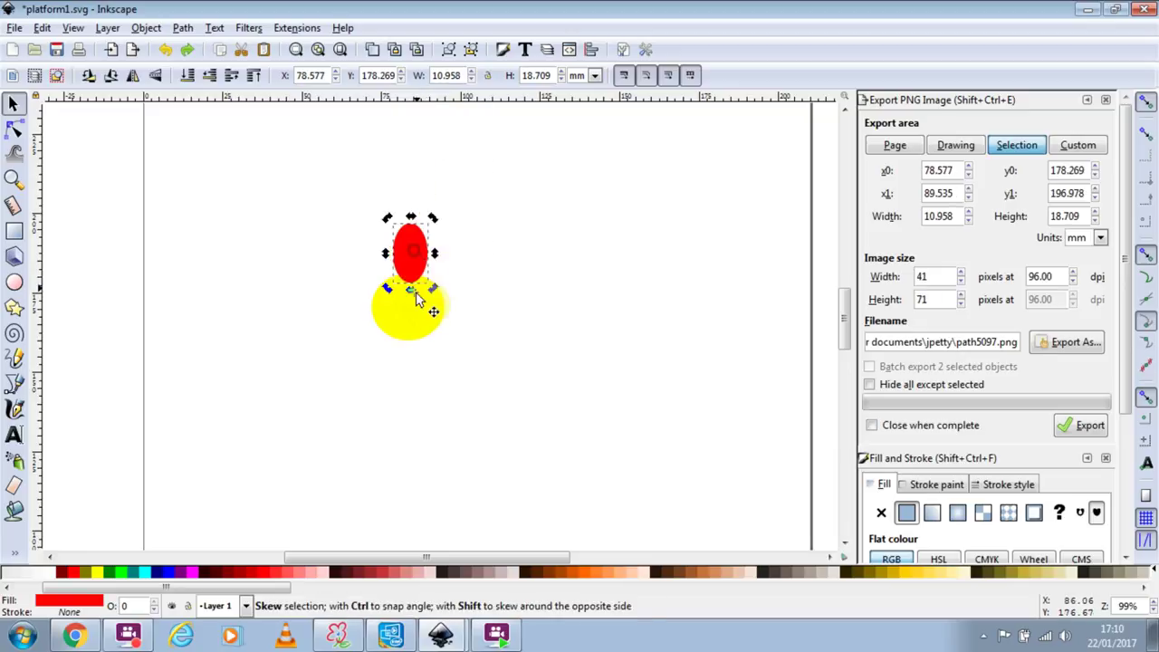
click(408, 313)
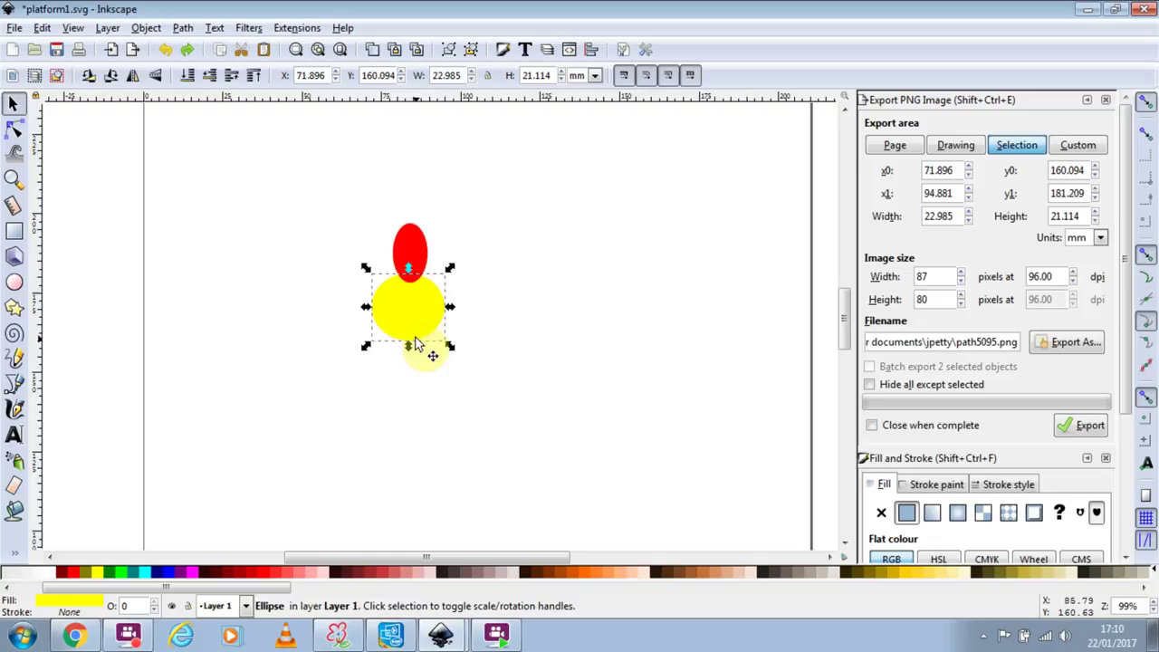
click(407, 249)
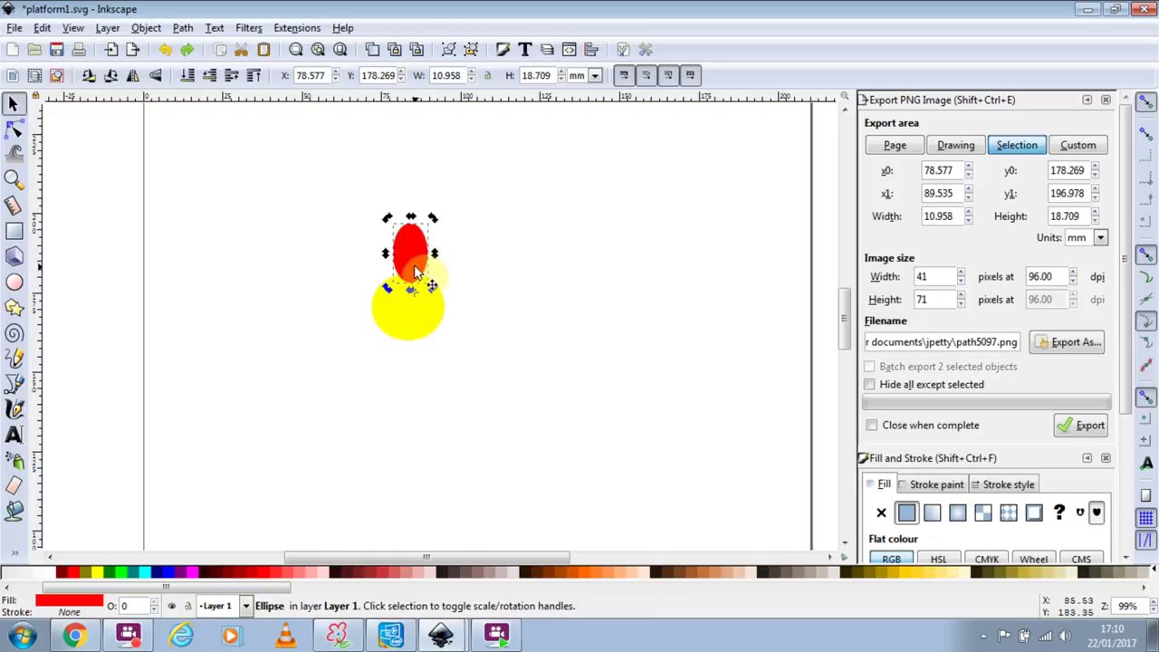
click(408, 268)
drag(414, 298, 408, 316)
key(ctrl+z)
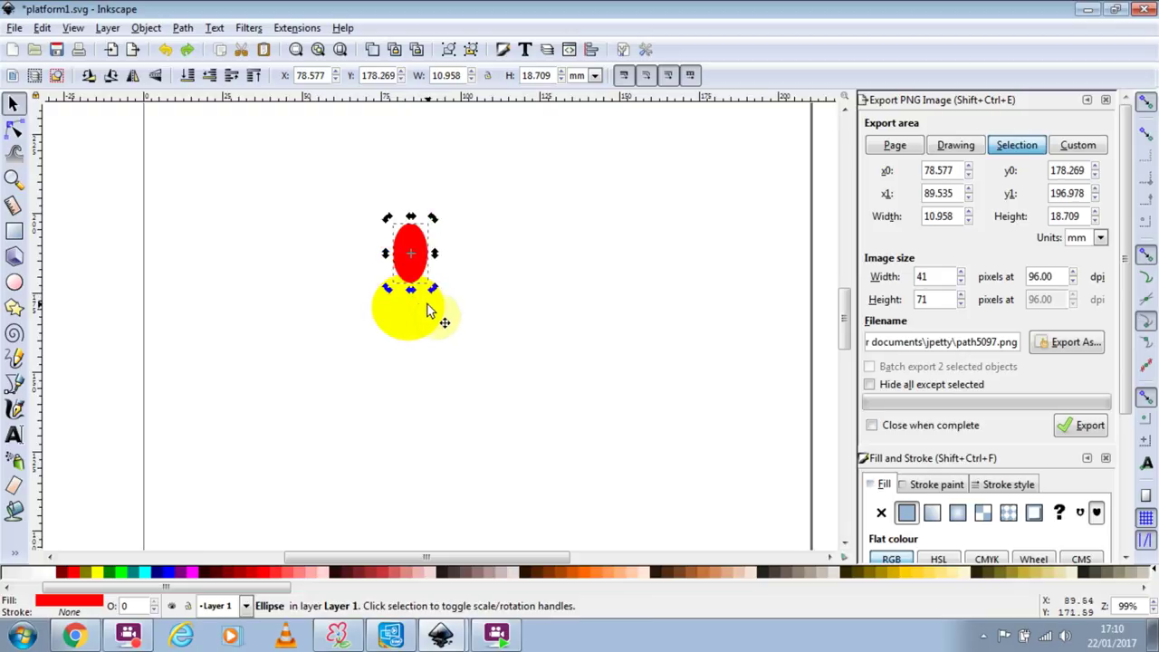
drag(412, 258, 407, 309)
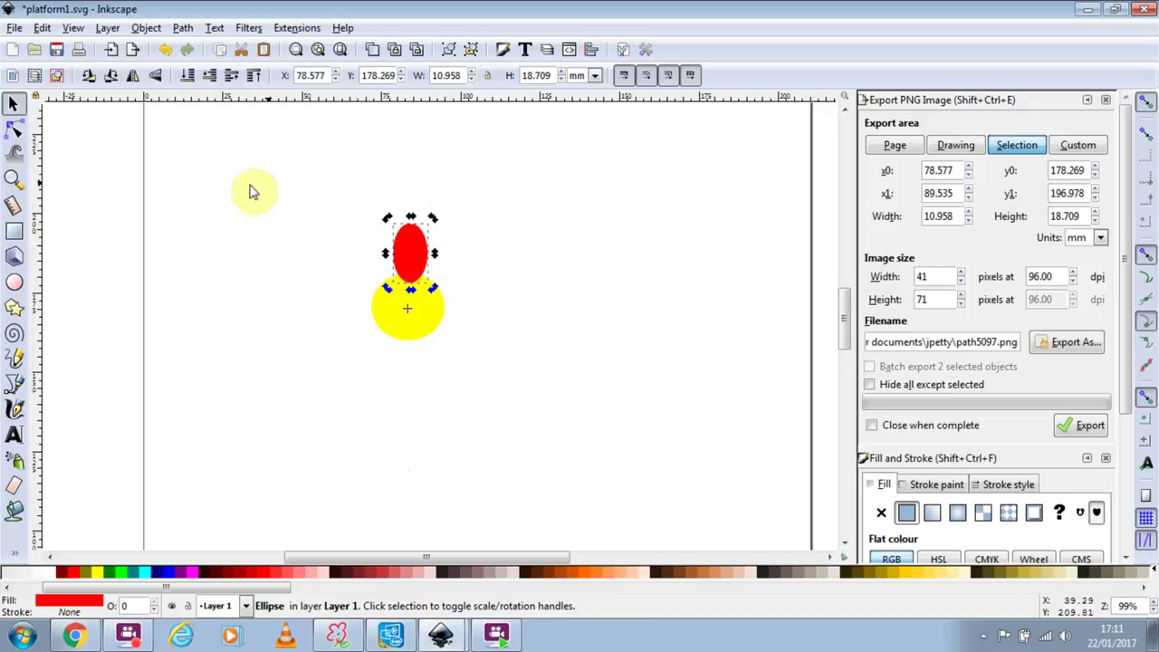
Step: Duplicate the red petal and rotate the copy counterclockwise around the yellow circle's centre so it sits beside the original
key(ctrl+d)
drag(422, 249, 434, 257)
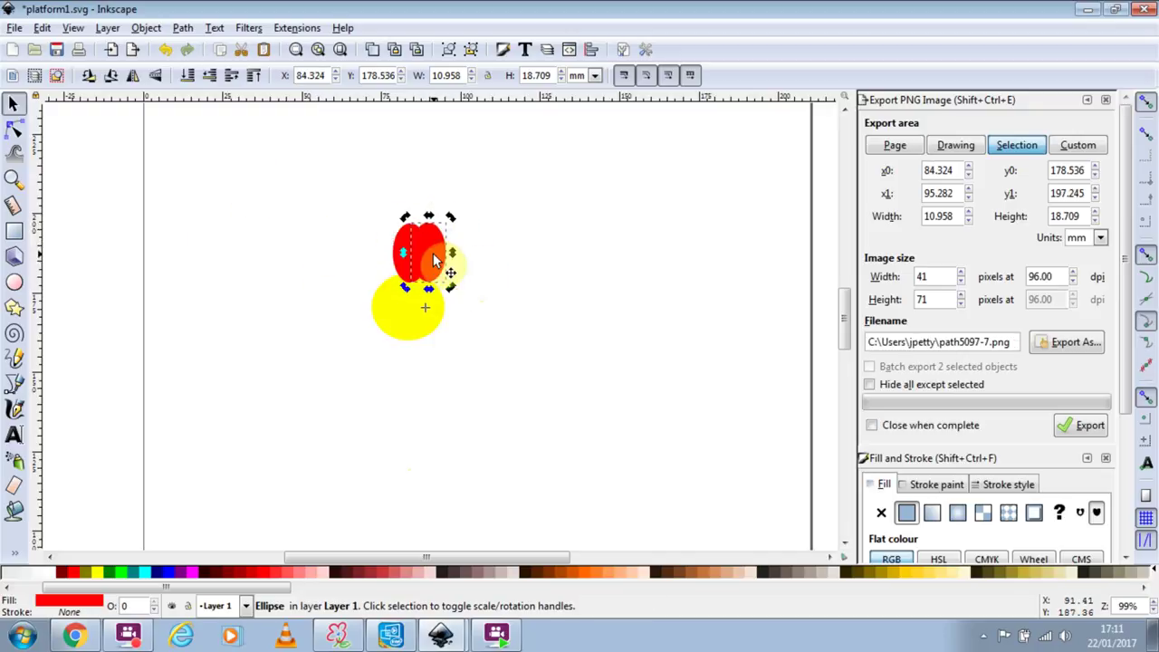
key(e)
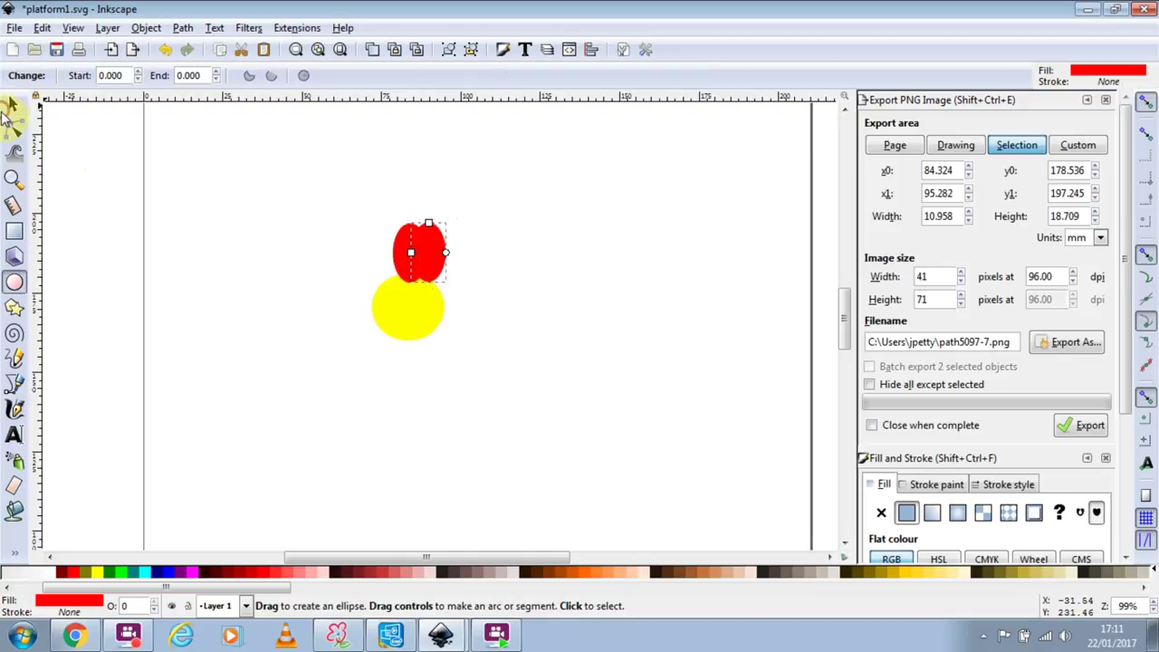
click(13, 105)
drag(441, 259, 414, 261)
click(415, 261)
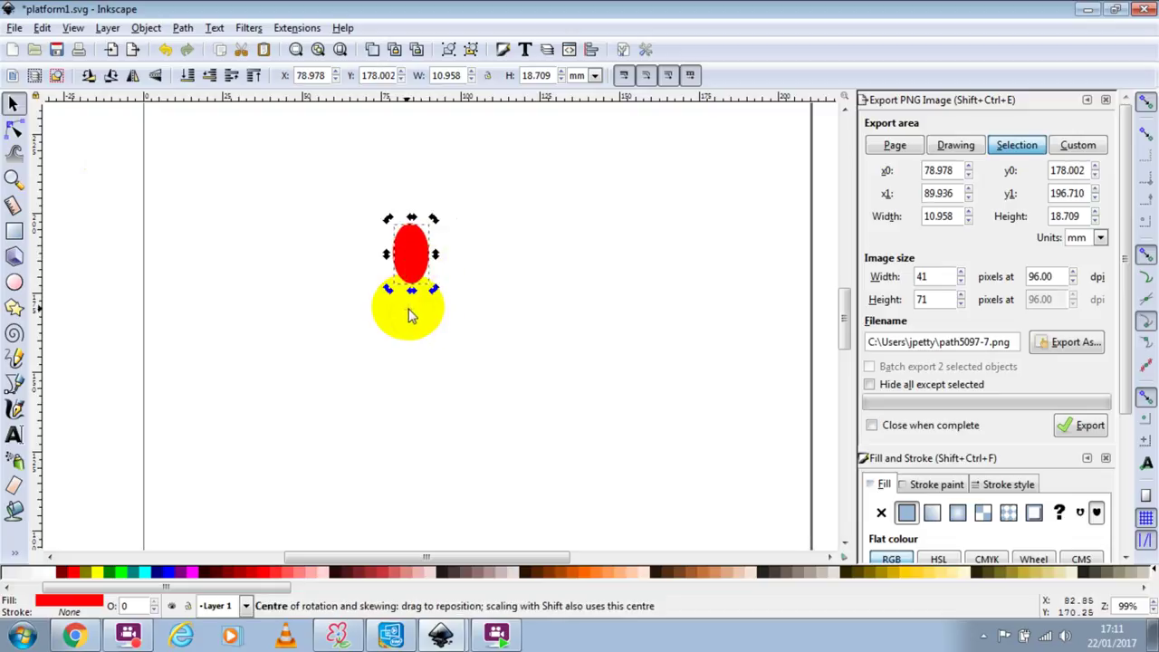
drag(432, 219, 378, 227)
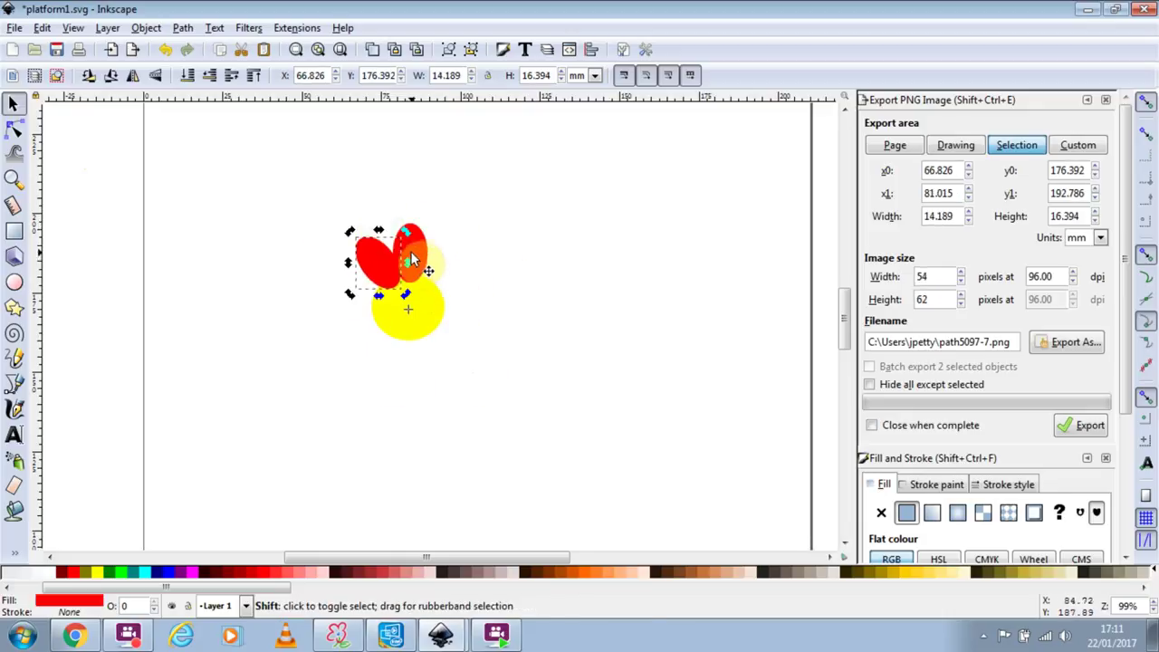
Step: Copy both petals and place the pasted pair around the yellow circle next to the first two
shift+click(410, 262)
key(ctrl+v)
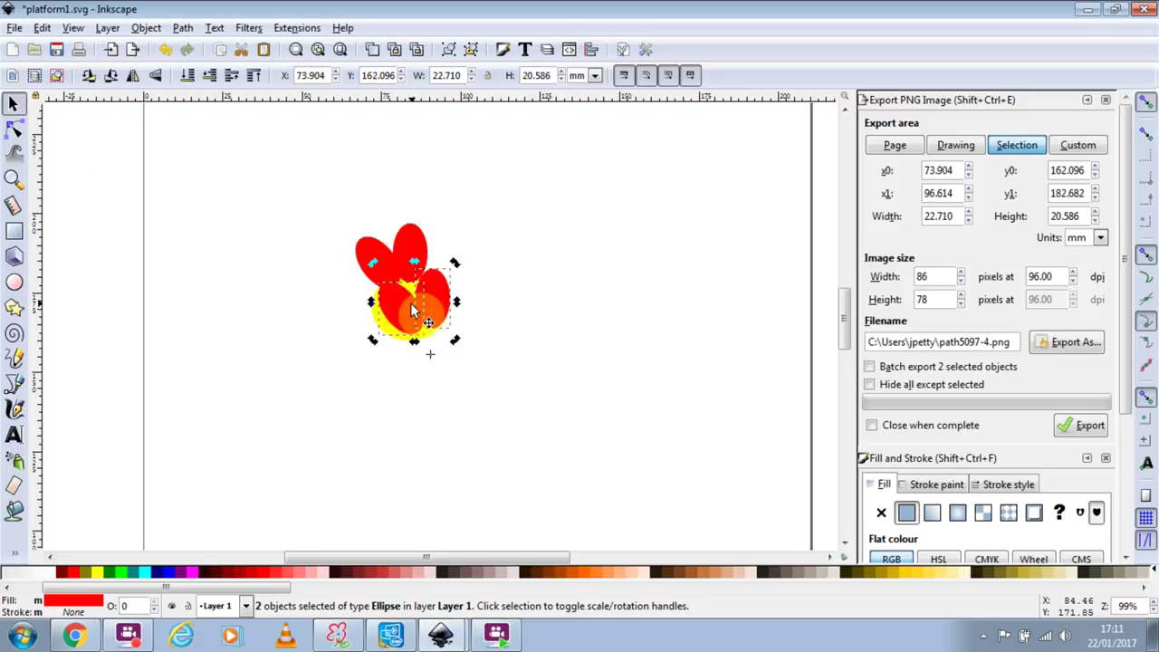
drag(433, 295, 360, 264)
Step: Copy the four petals and rotate the pasted sets around the yellow circle's centre to complete the ring
shift+click(405, 247)
shift+click(426, 269)
key(ctrl+c)
key(ctrl+v)
drag(423, 258, 381, 332)
click(410, 249)
key(ctrl+z)
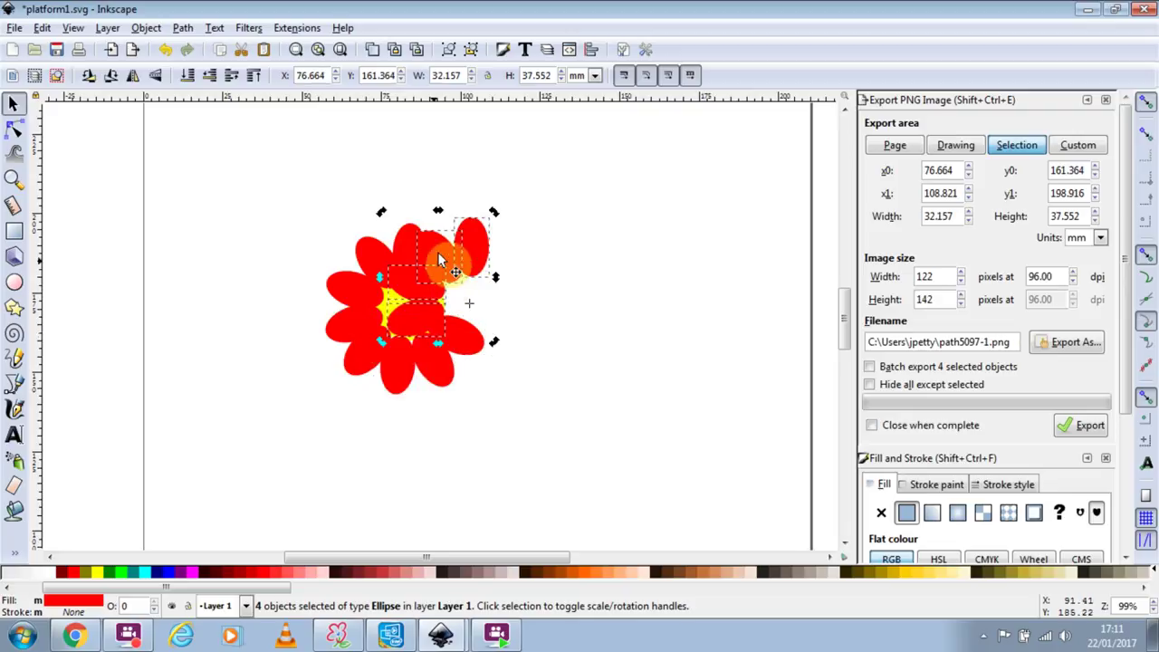
drag(478, 242, 489, 358)
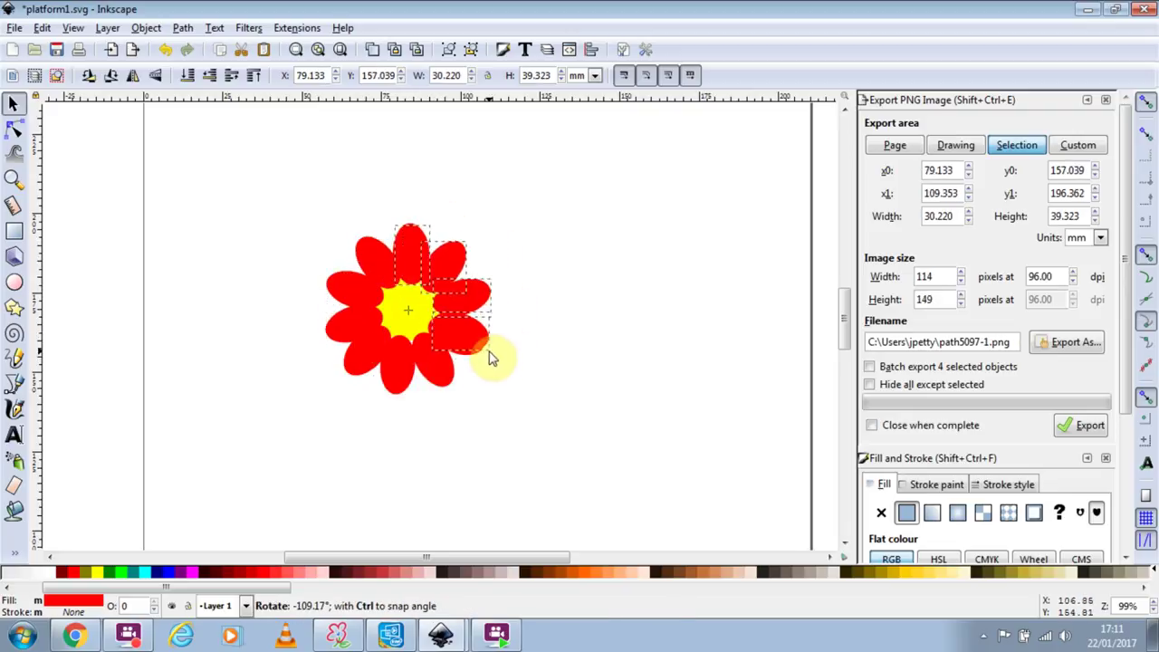
click(538, 358)
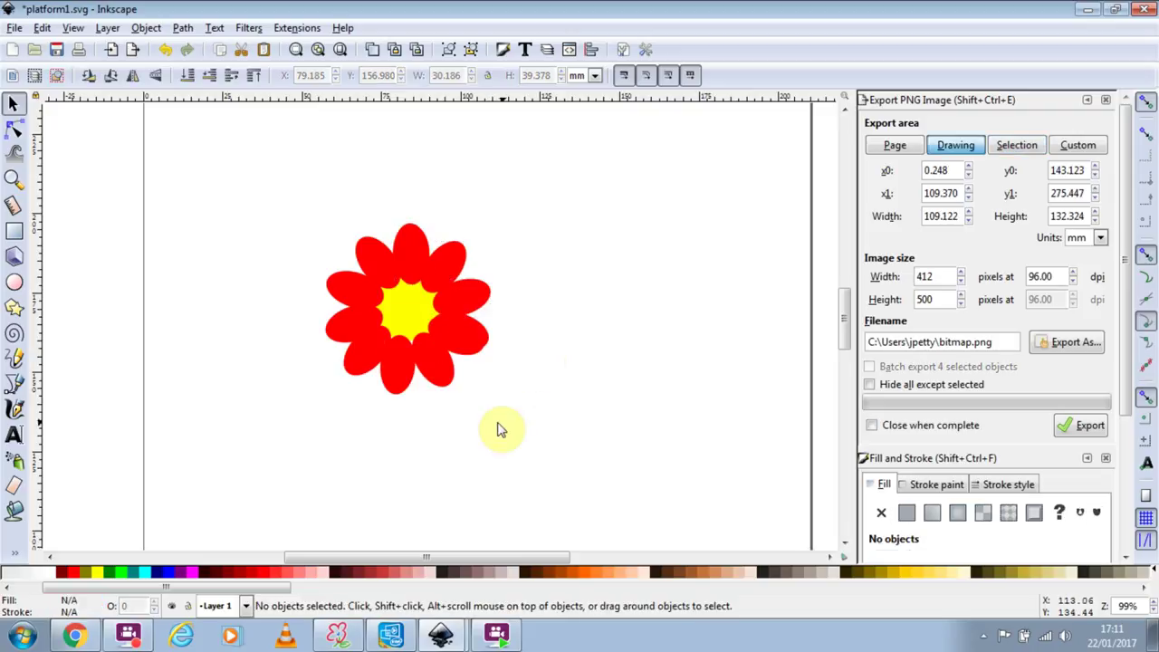
Step: Raise the yellow circle to the front of the petals
click(404, 306)
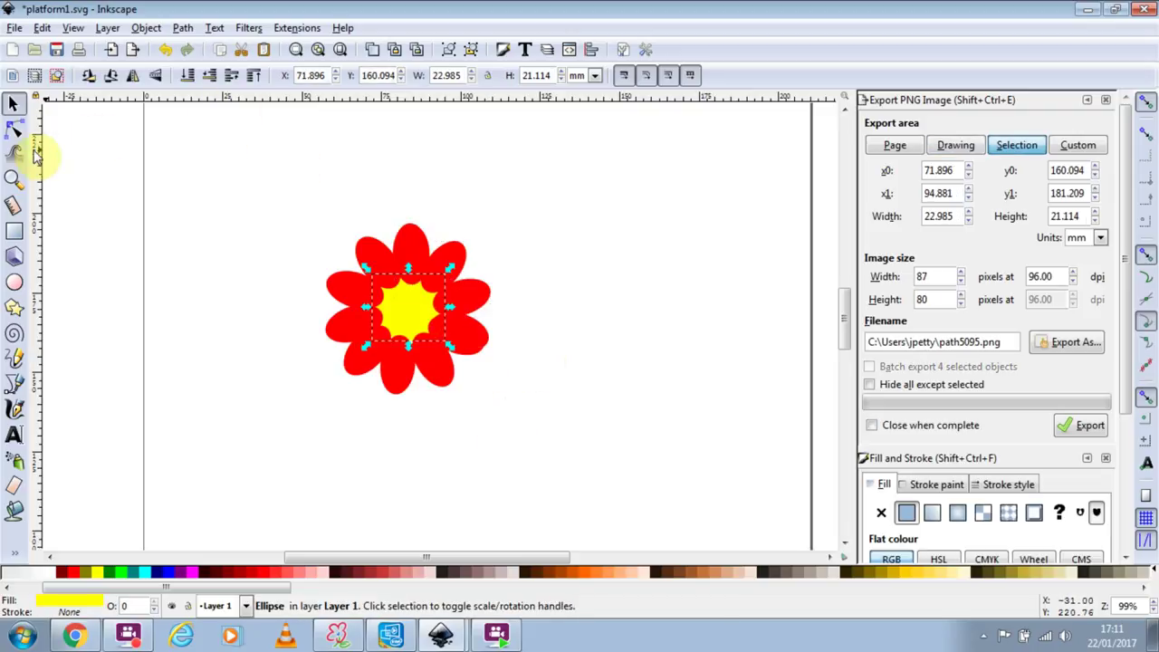
click(258, 76)
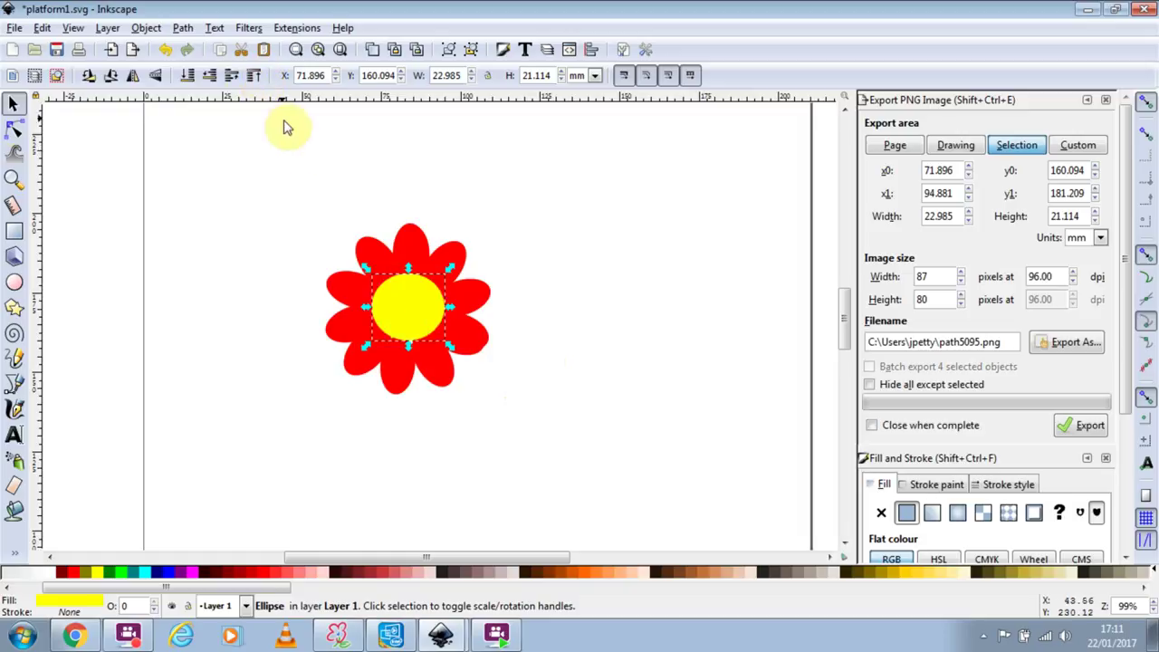
click(530, 345)
Step: Undo the stacking change and all the petal work until only the yellow circle is left
click(410, 258)
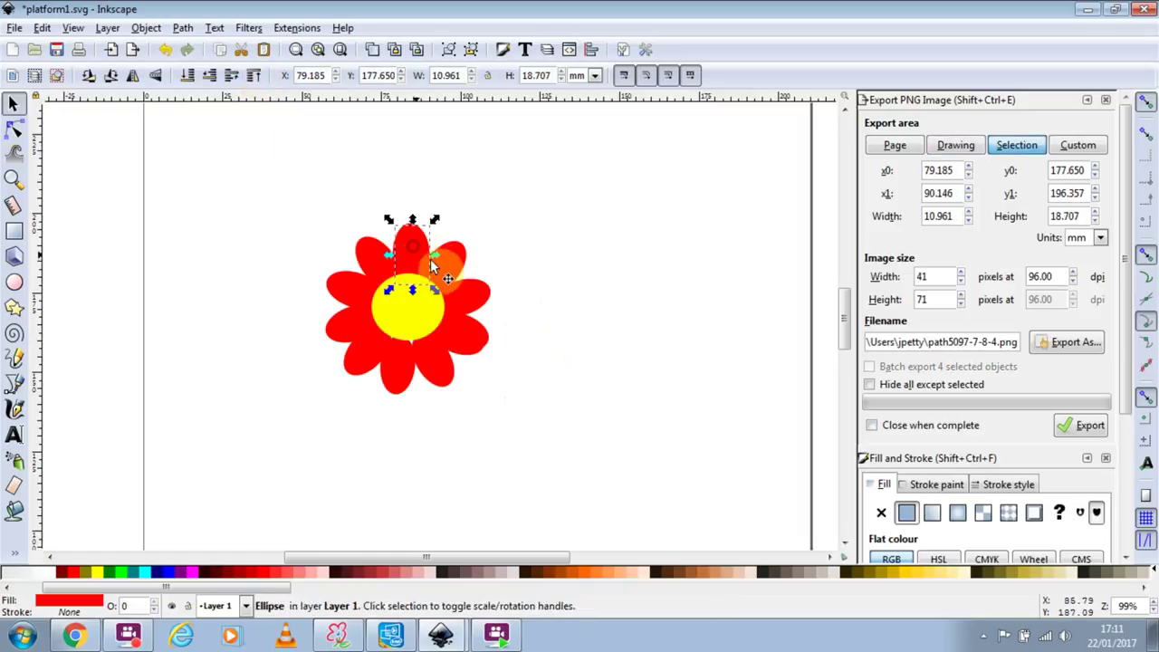
shift+click(449, 262)
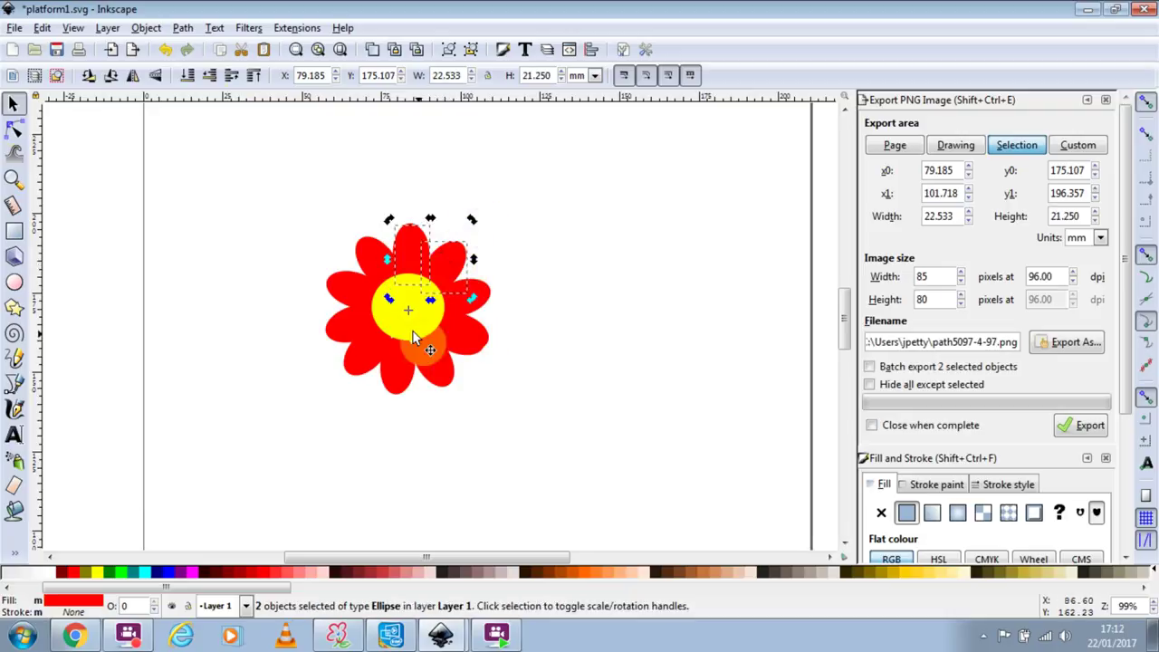
key(ctrl+z)
key(ctrl+z)
key(ctrl+z)
key(ctrl+z)
key(ctrl+z)
key(ctrl+z)
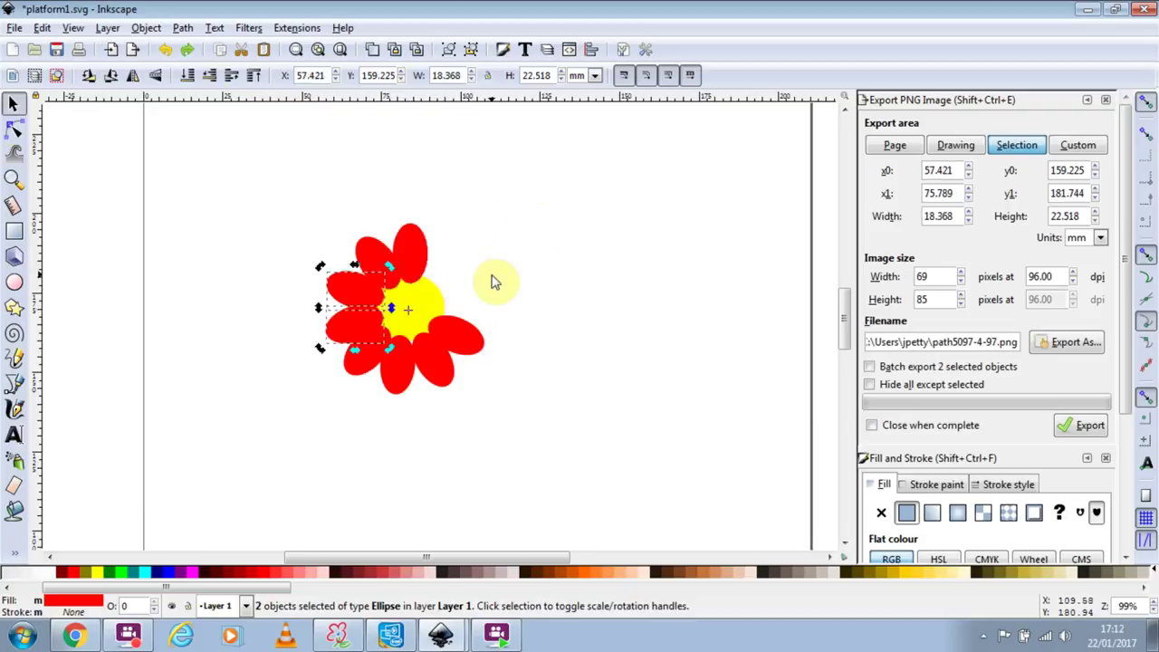
key(ctrl+z)
key(ctrl+z)
key(ctrl+z)
key(ctrl+z)
key(ctrl+z)
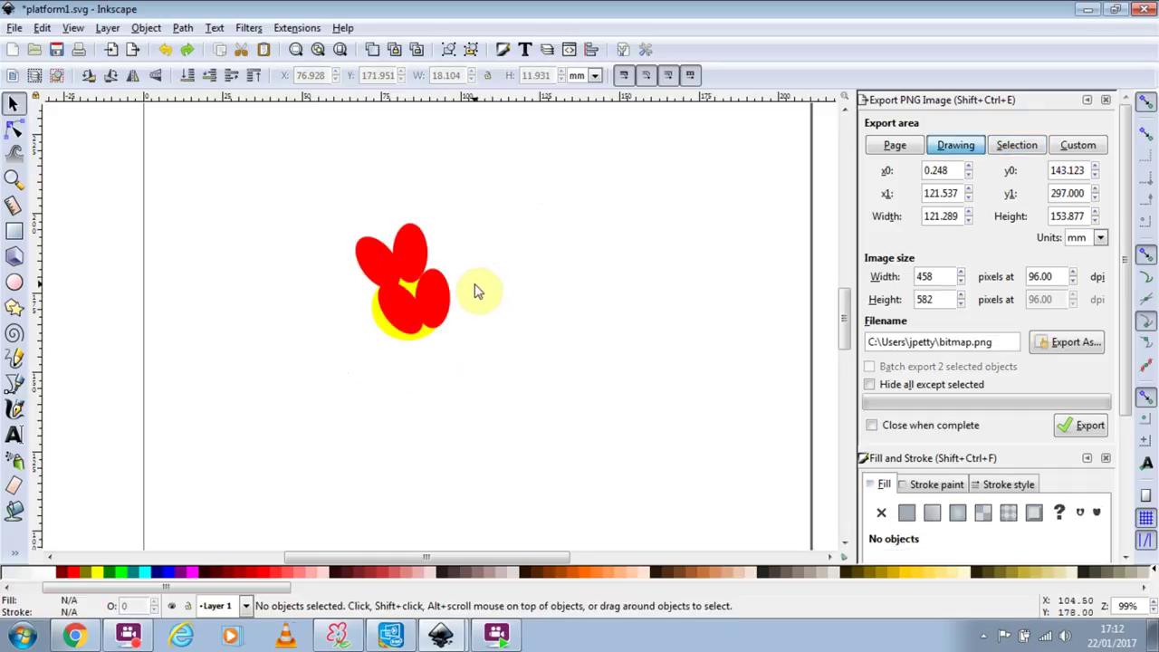
key(ctrl+z)
key(ctrl+z)
key(ctrl+z)
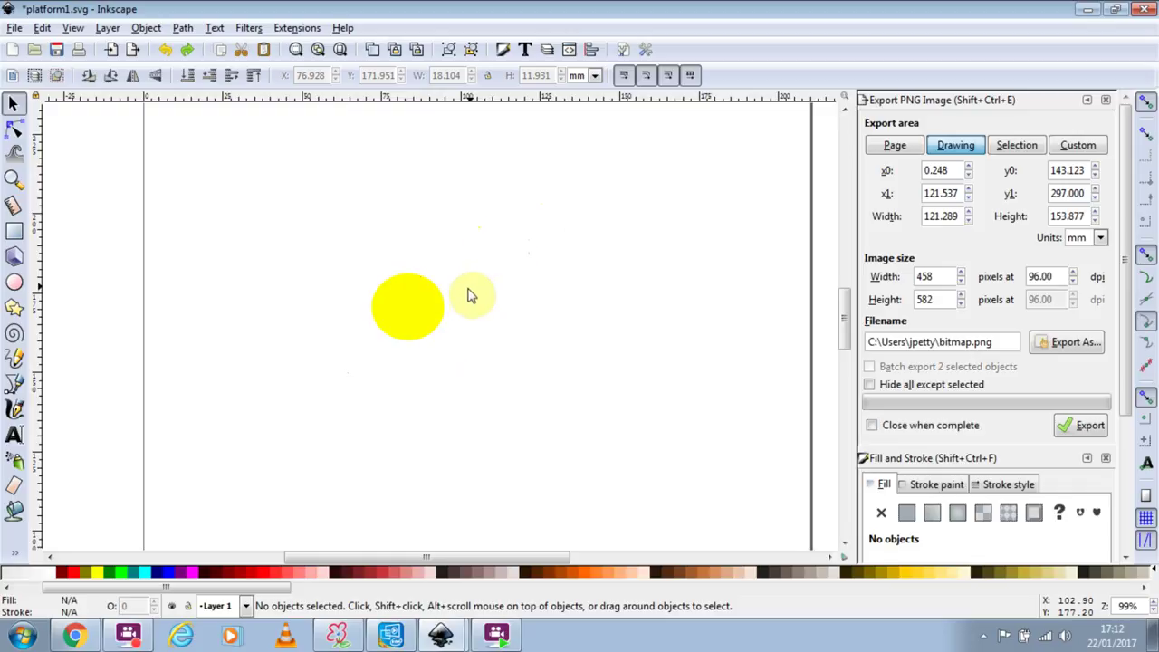
Step: Try an arc end angle of 2 on the yellow circle and restore it to a whole ellipse
click(424, 317)
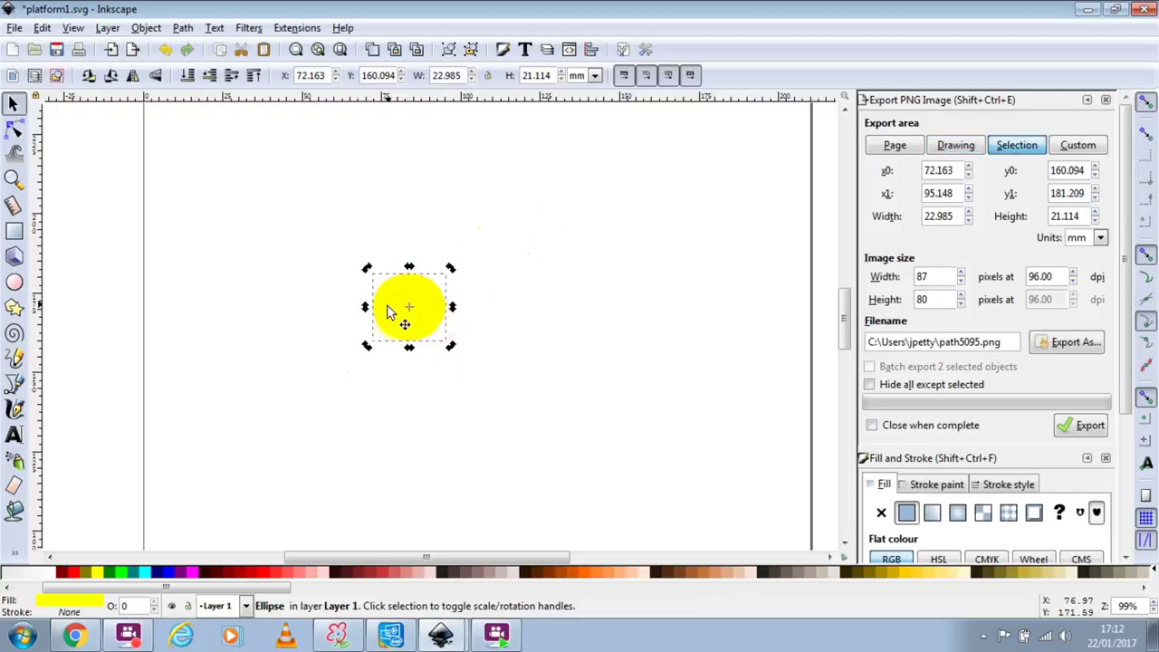
click(14, 230)
click(13, 282)
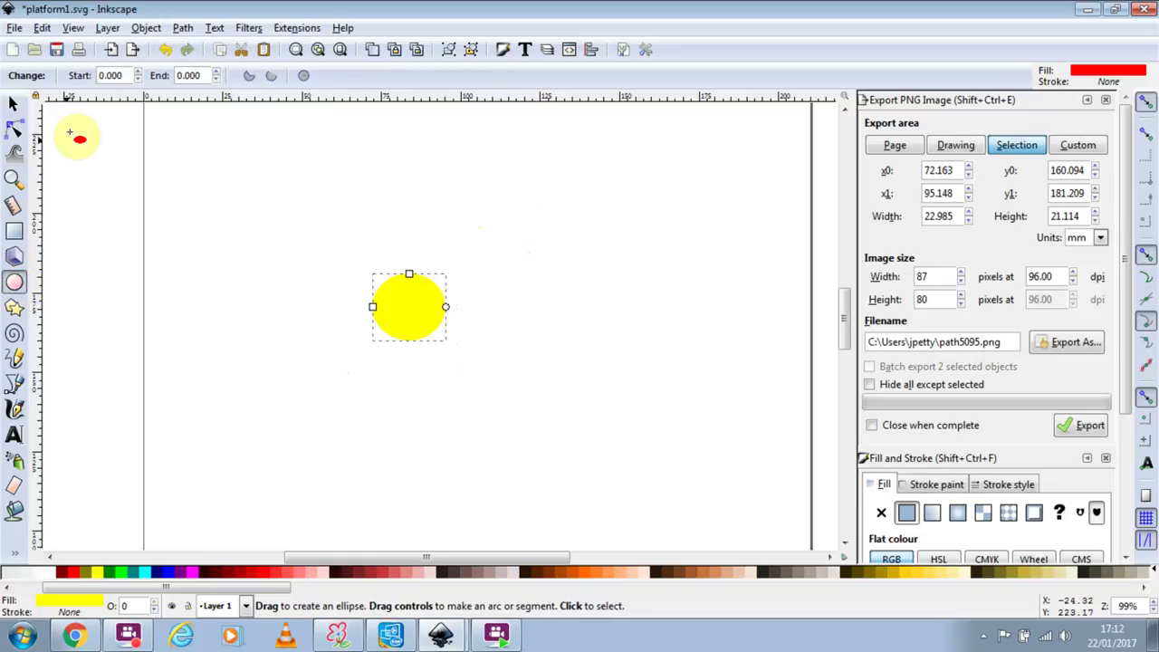
click(217, 72)
click(216, 71)
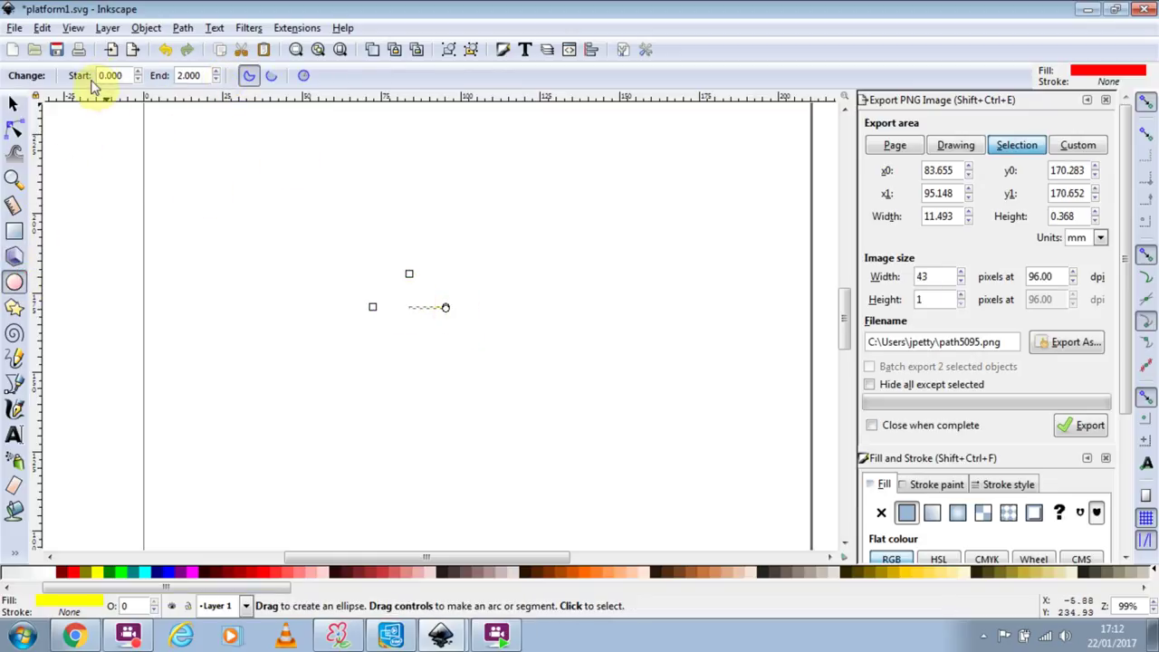
click(304, 78)
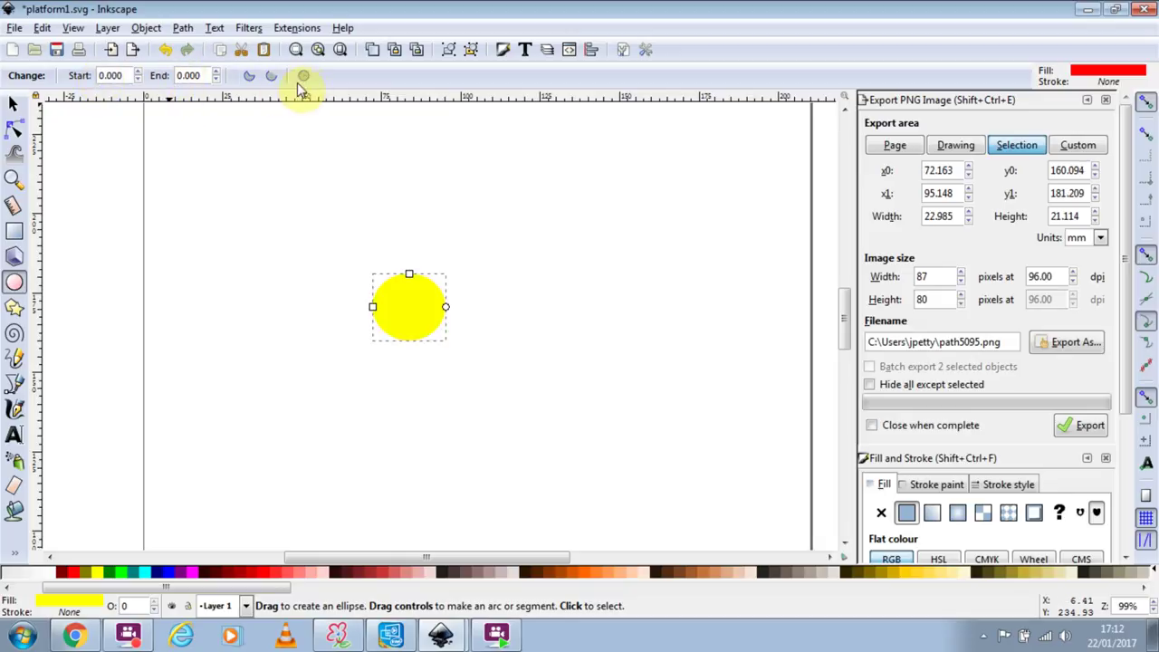
click(355, 236)
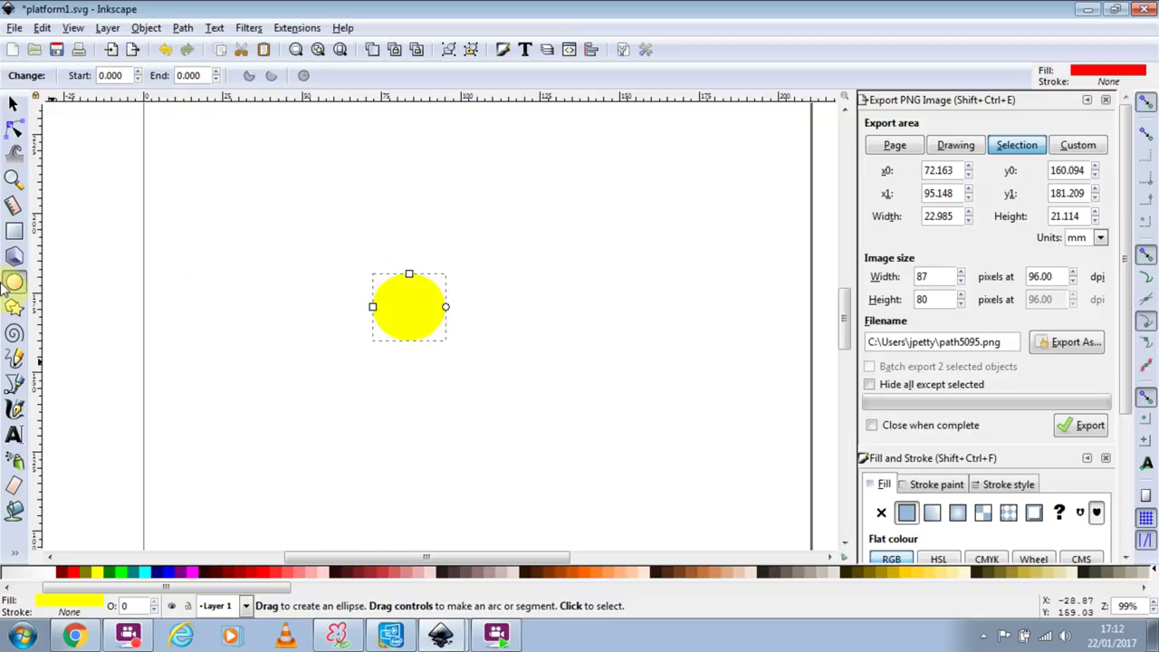
Step: Draw a small red ellipse off the page and a red petal, about 10.7 by 18.4 mm, directly above the yellow circle
drag(59, 456, 85, 485)
drag(403, 198, 468, 258)
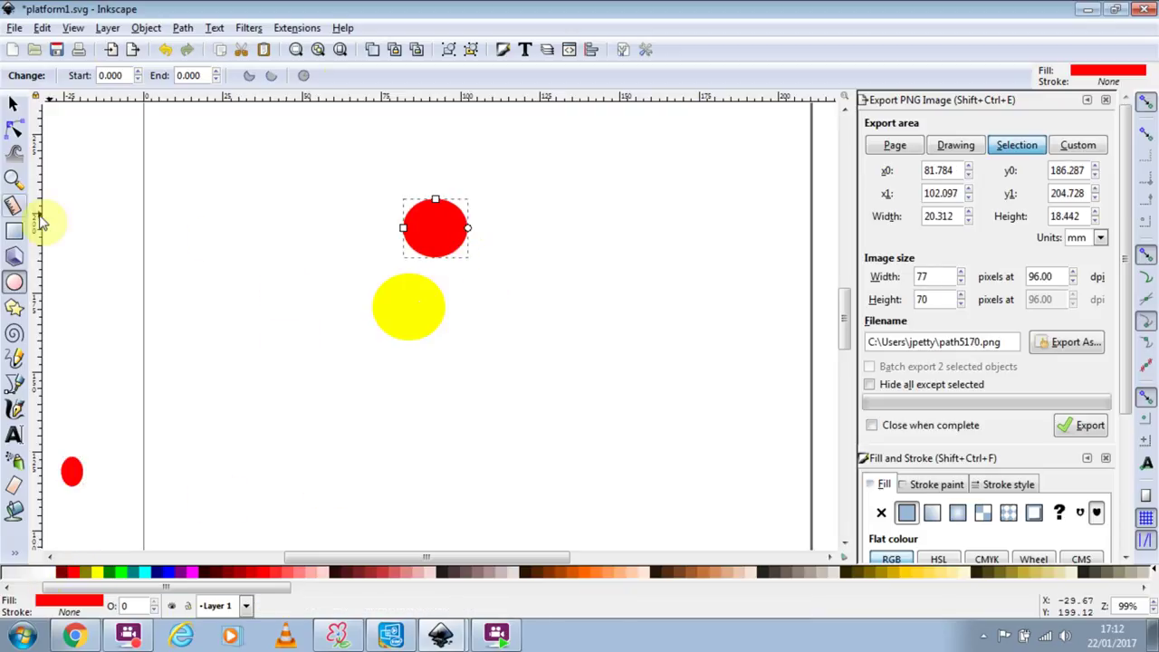
click(13, 106)
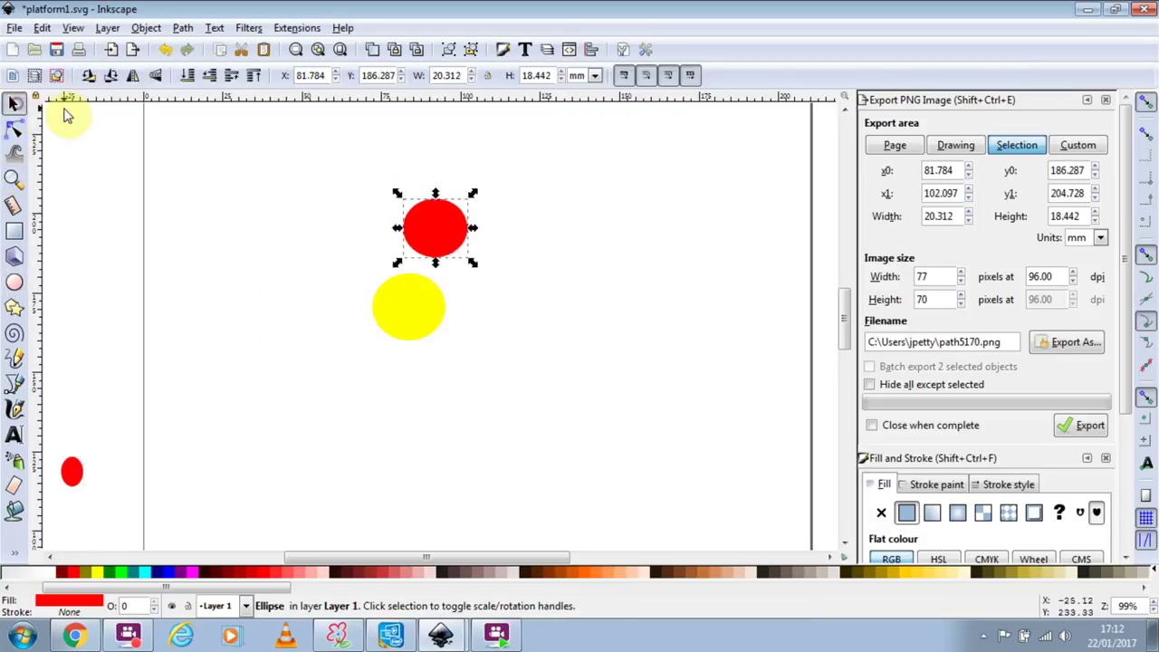
drag(445, 229, 410, 262)
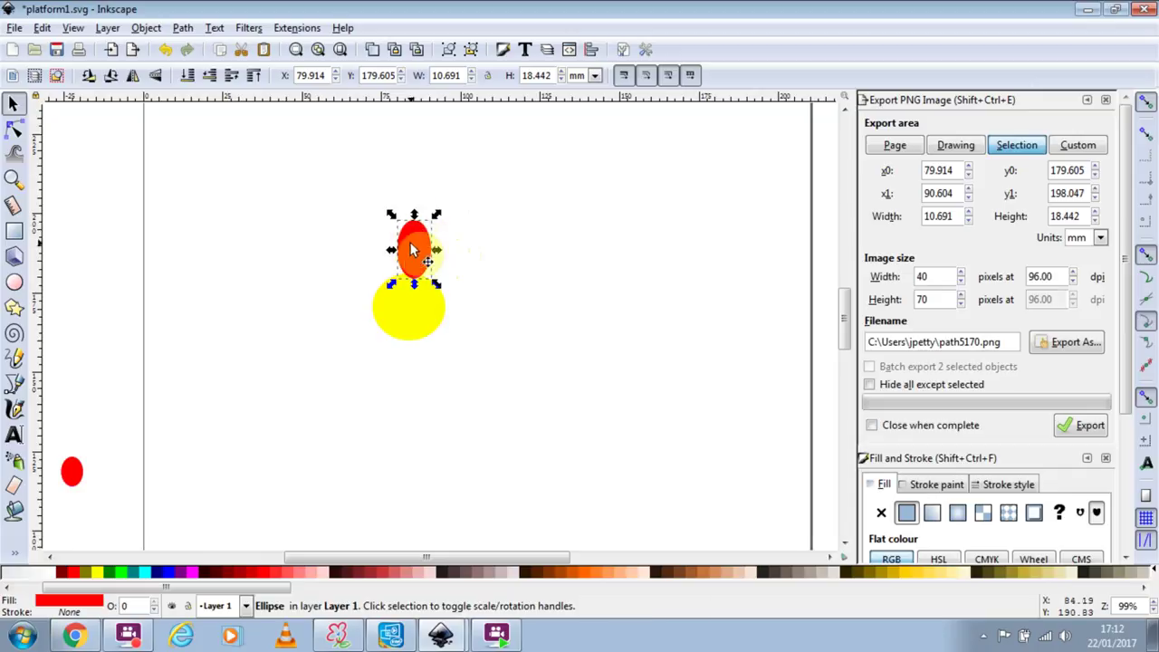
Step: Move the petal's rotation centre to the middle of the yellow circle and rotate a duplicate clockwise beside the original
click(416, 255)
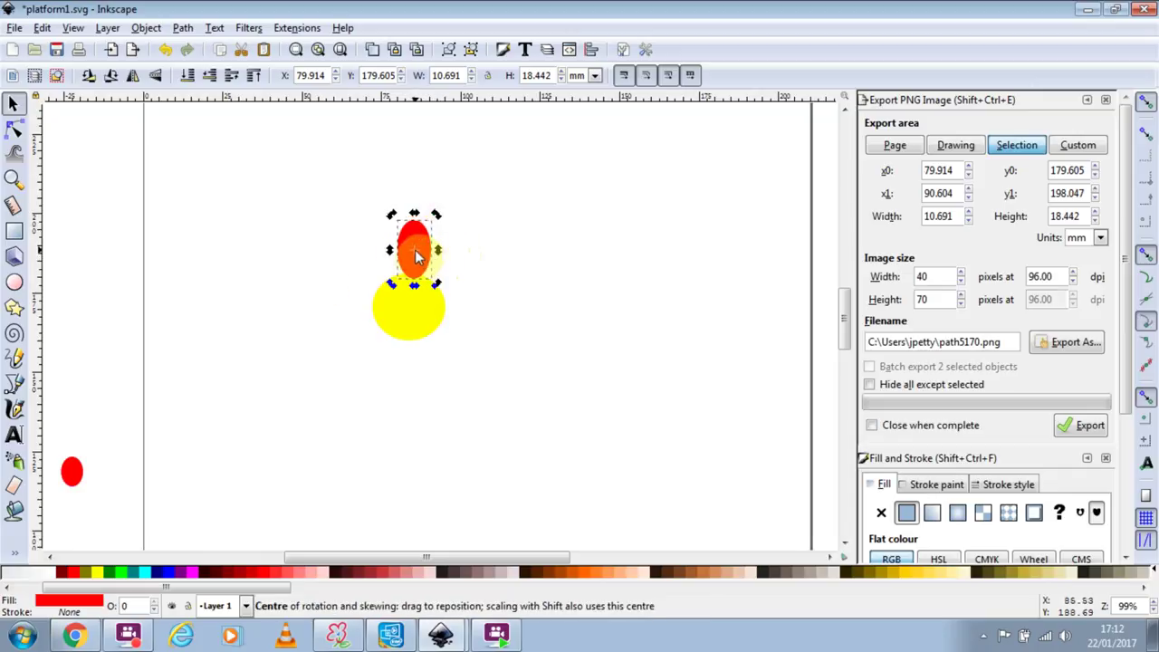
drag(417, 256, 411, 309)
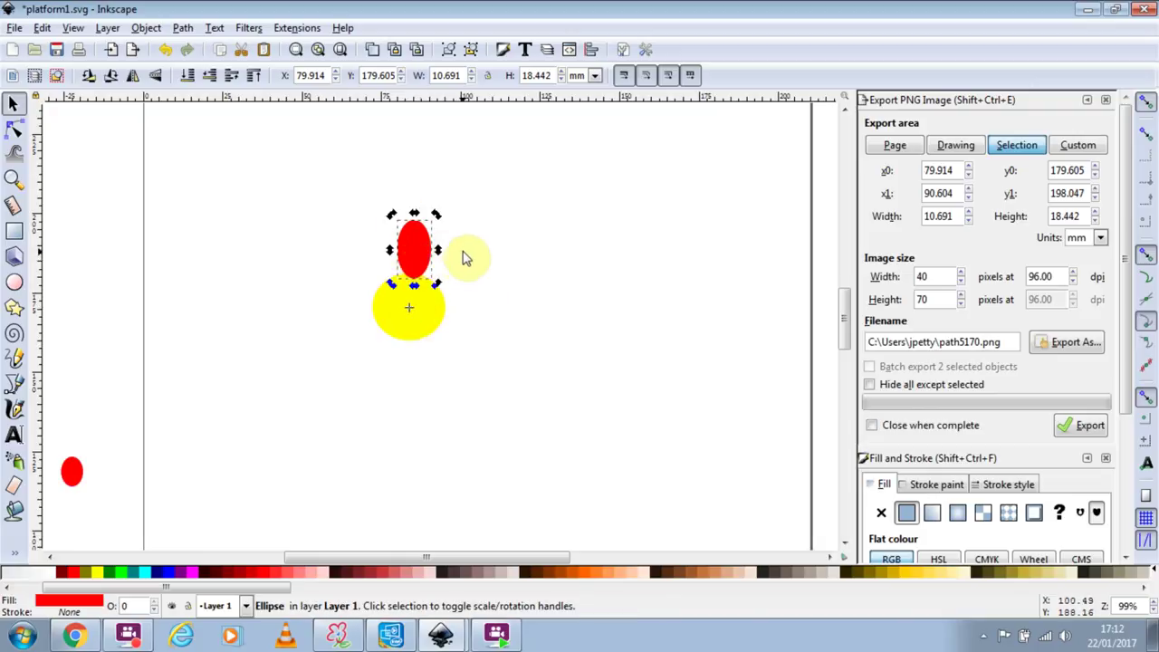
key(ctrl+d)
drag(412, 255, 478, 250)
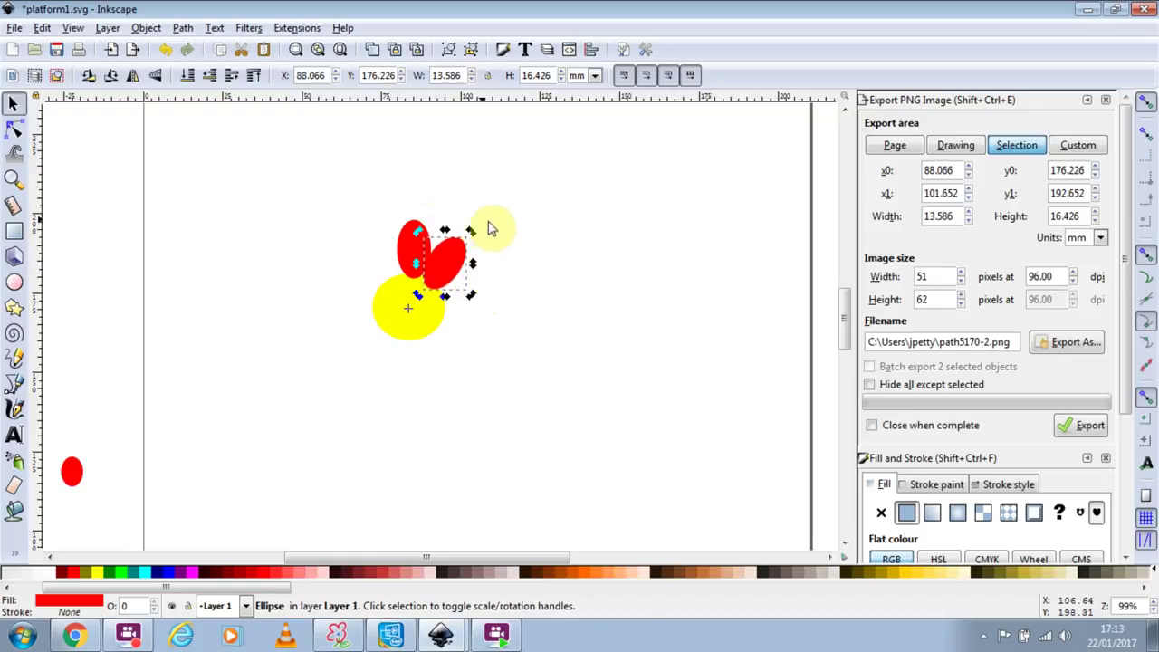
Step: Copy the two petals, align the pasted pair over the originals and rotate it clockwise around the yellow circle's centre
shift+click(408, 253)
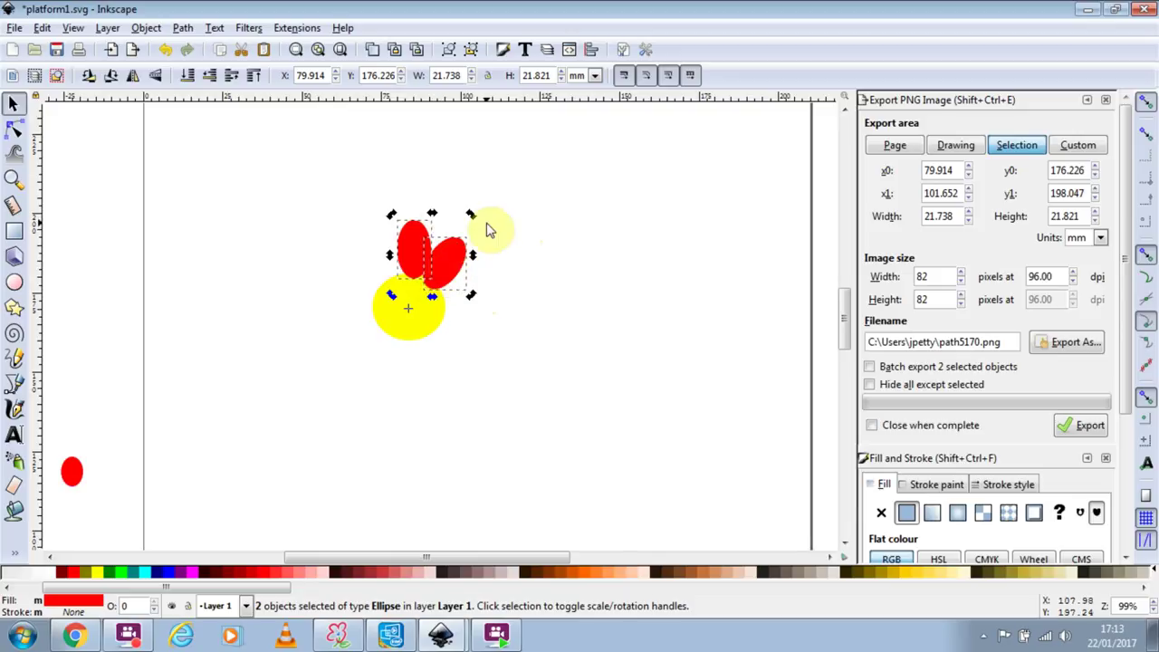
key(ctrl+c)
key(ctrl+v)
drag(462, 231, 412, 256)
click(435, 226)
drag(472, 212, 502, 330)
Step: Copy all four petals, align the pasted set over them and rotate it around to the underside of the yellow circle
click(493, 319)
shift+click(405, 245)
shift+click(453, 257)
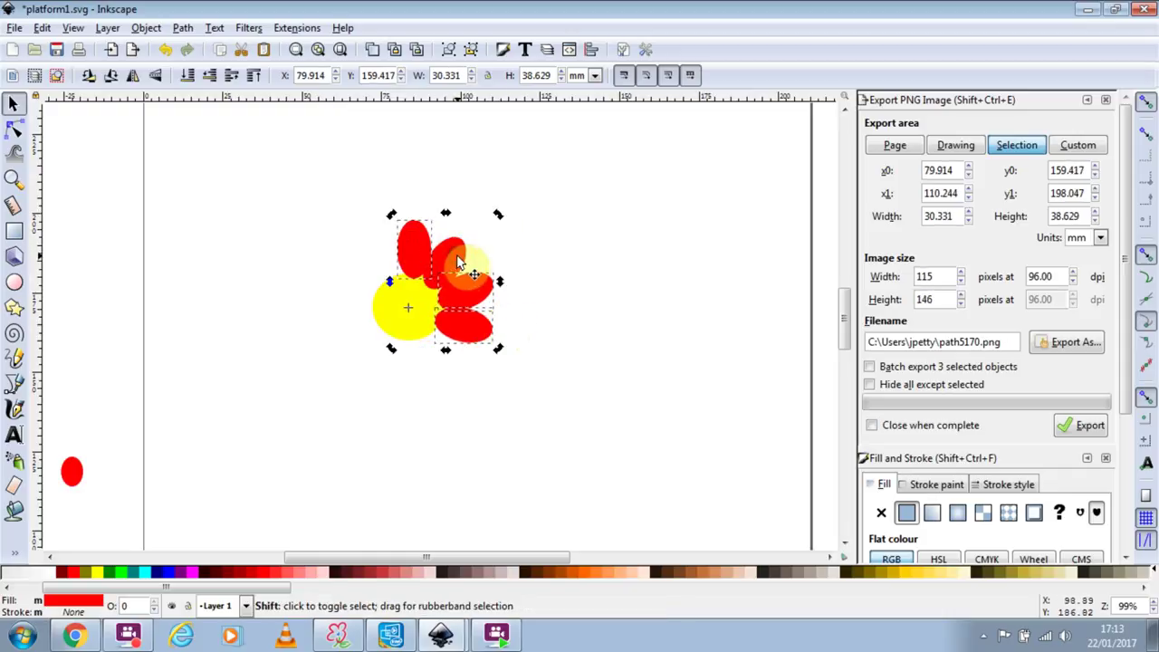
key(ctrl+v)
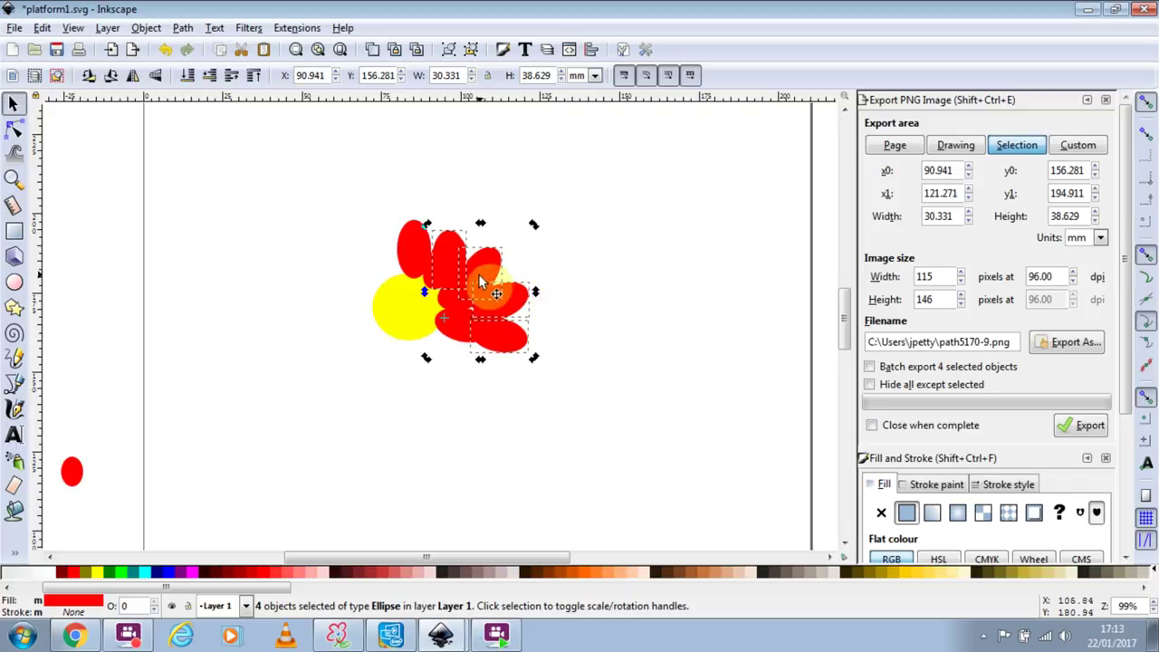
drag(483, 274, 451, 258)
drag(498, 214, 405, 398)
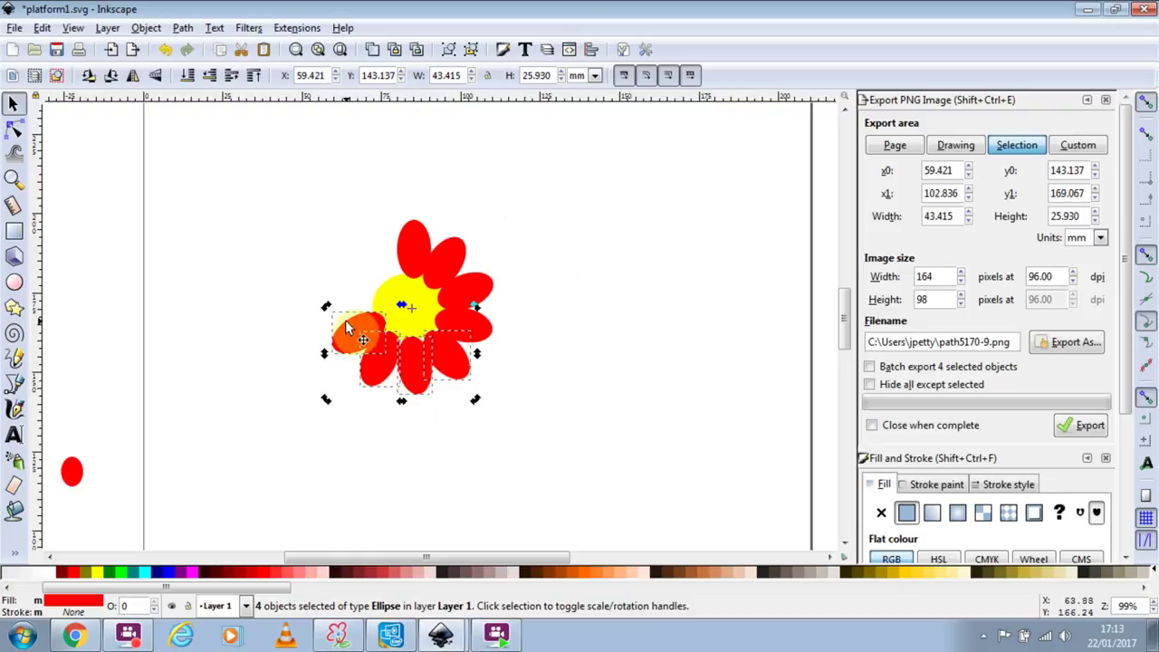
Step: Copy the first three petals, align the pasted set over them and rotate it counterclockwise to fill the ring's remaining gap
click(412, 245)
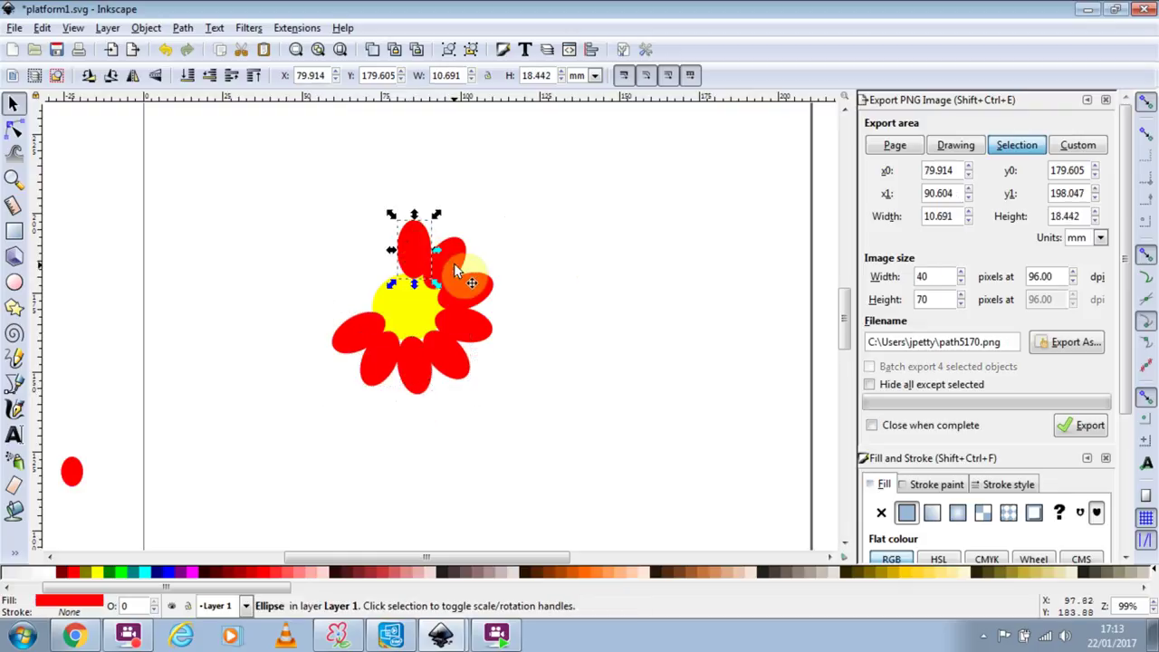
shift+click(452, 262)
shift+click(486, 287)
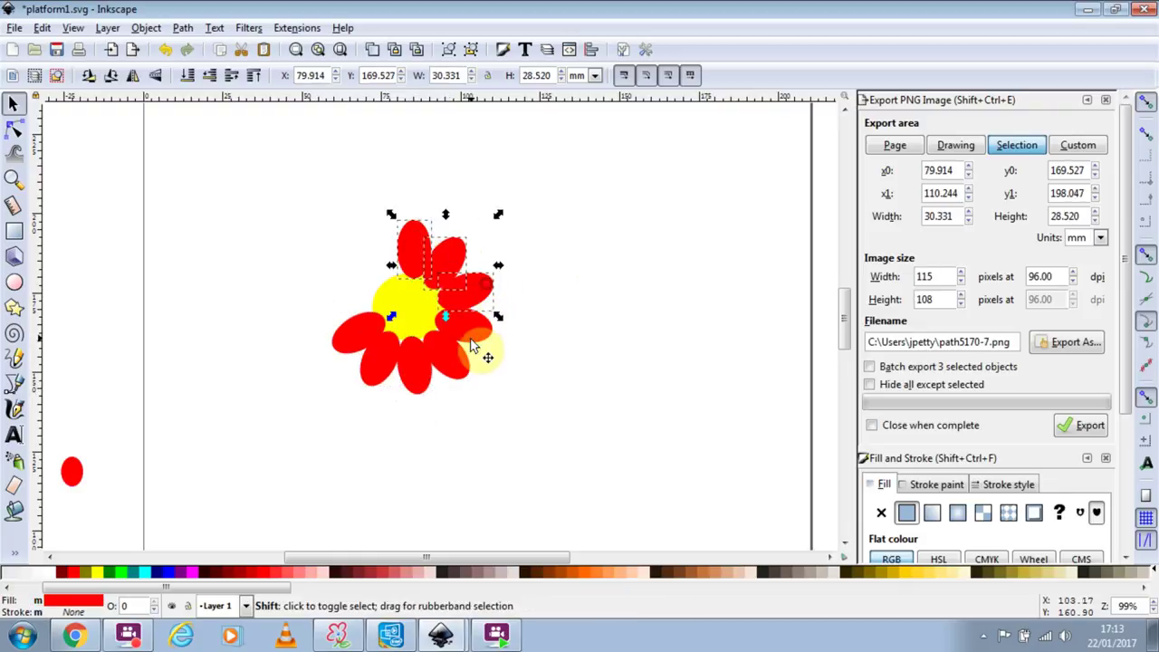
mouse_move(455, 258)
mouse_down()
mouse_move(483, 243)
mouse_move(459, 262)
mouse_move(443, 258)
mouse_up()
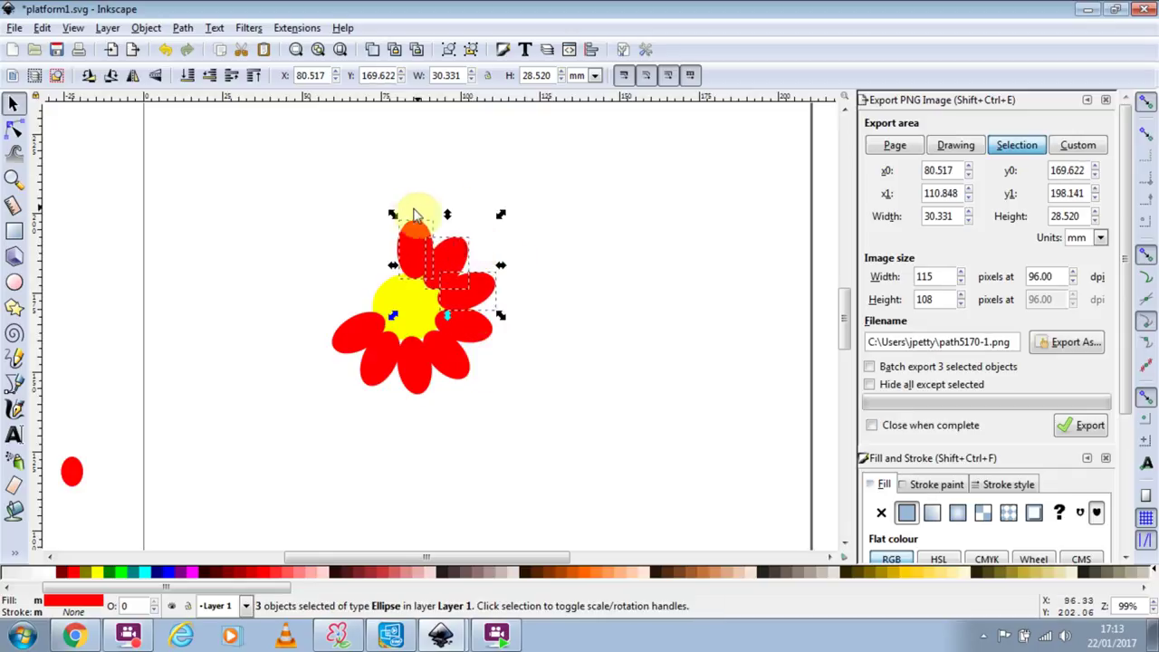
click(414, 252)
drag(389, 214, 358, 313)
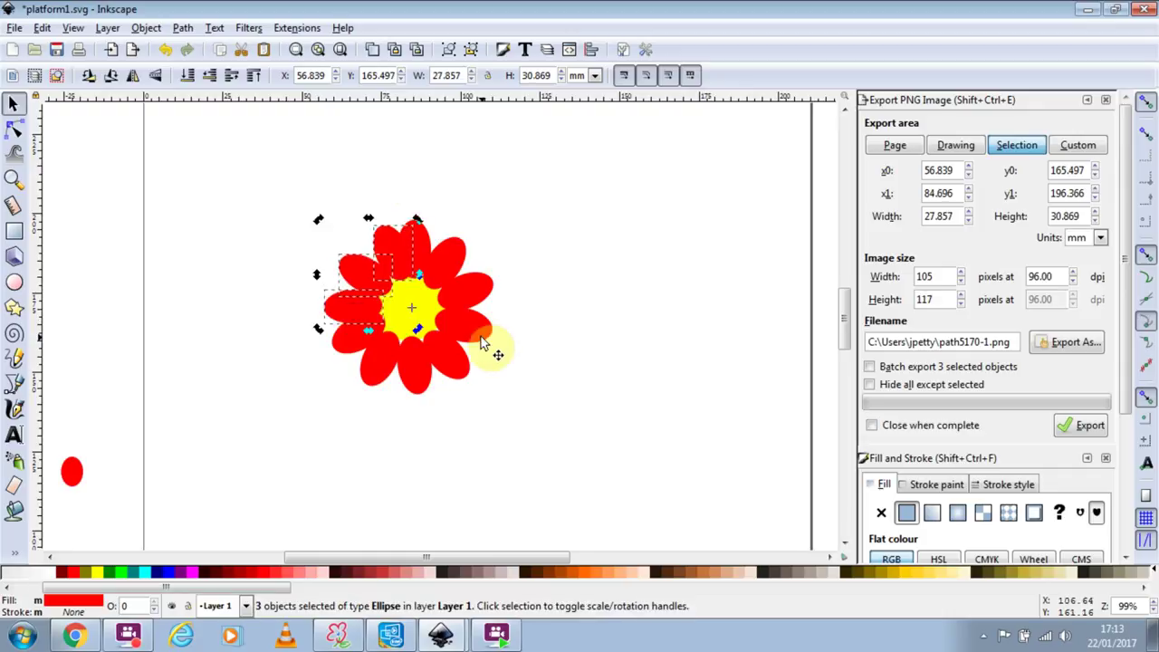
Step: Raise the yellow circle to the front of all the petals
click(554, 268)
click(414, 301)
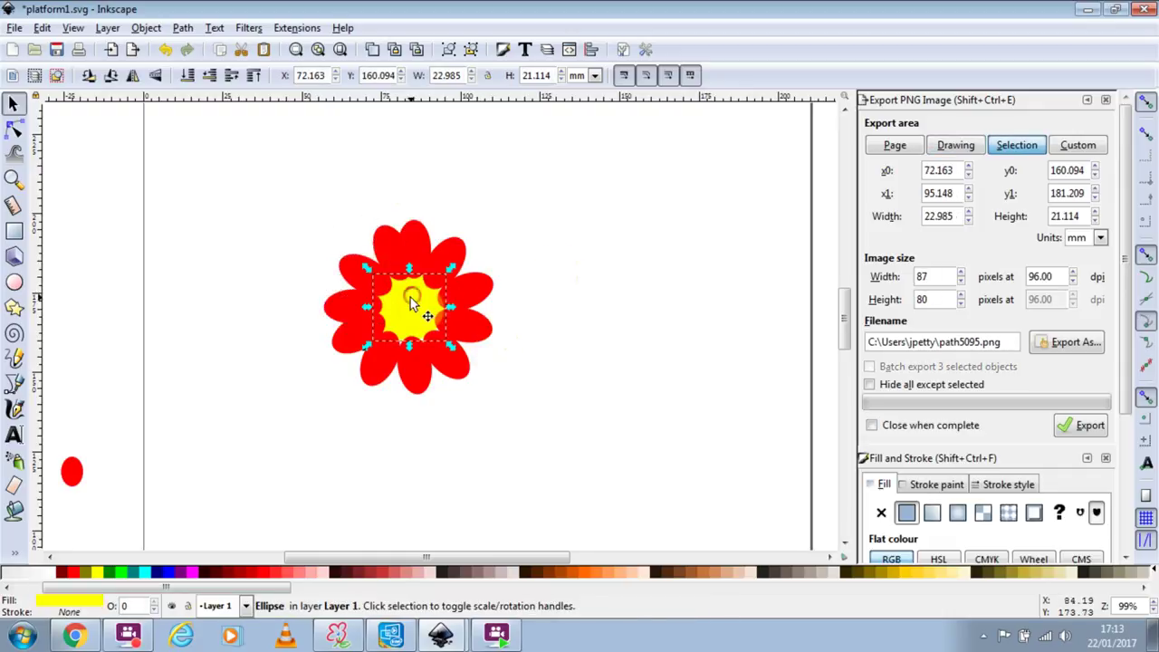
click(255, 77)
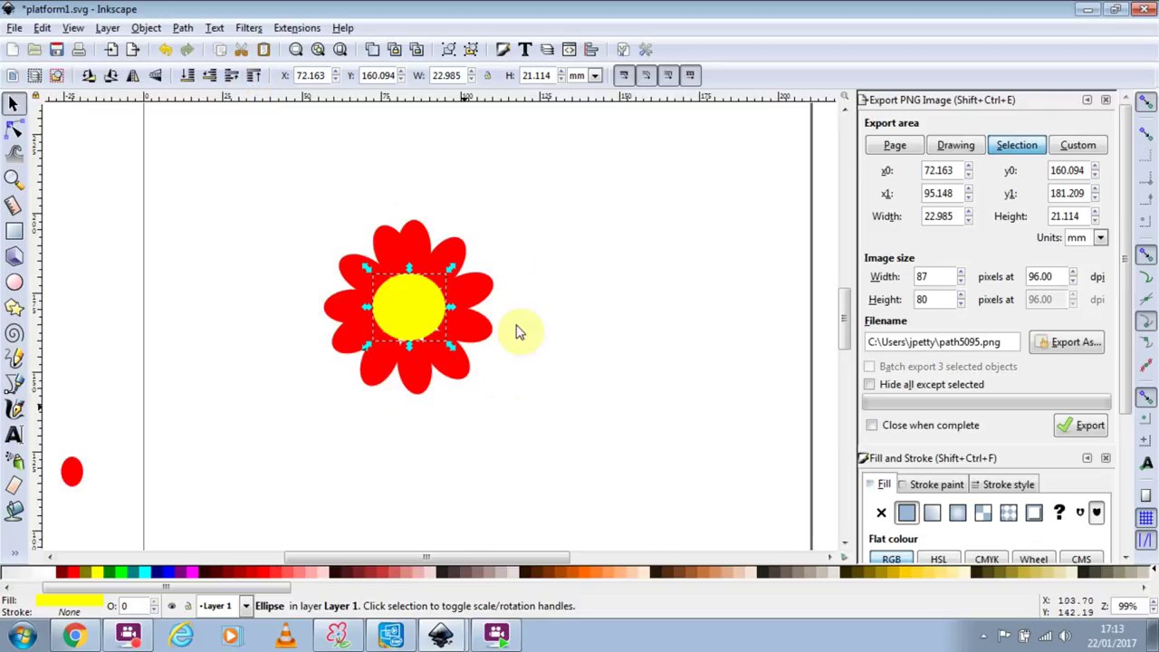